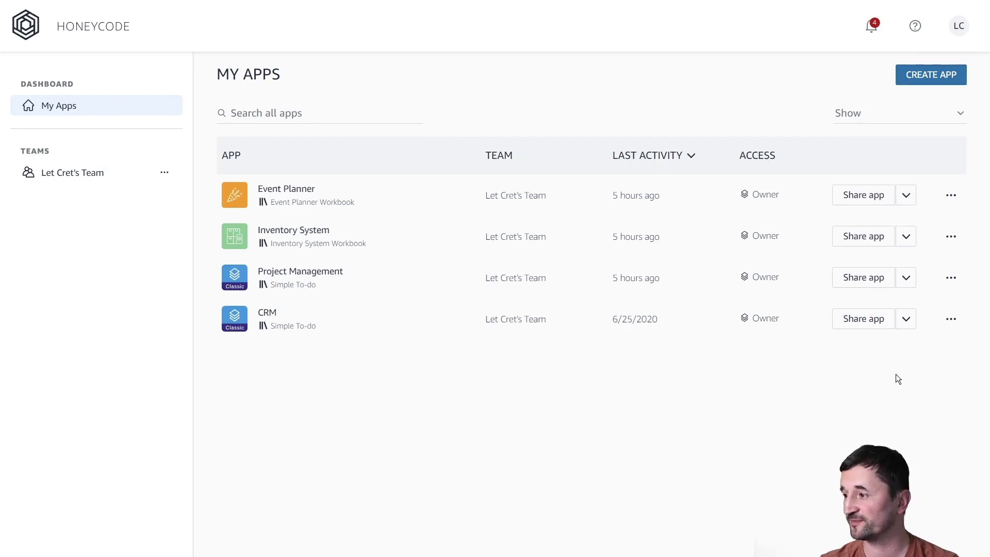
# Step: Export the table data of the Event Planner app's workbook and dismiss the request confirmation
pyautogui.click(950, 199)
pyautogui.click(914, 311)
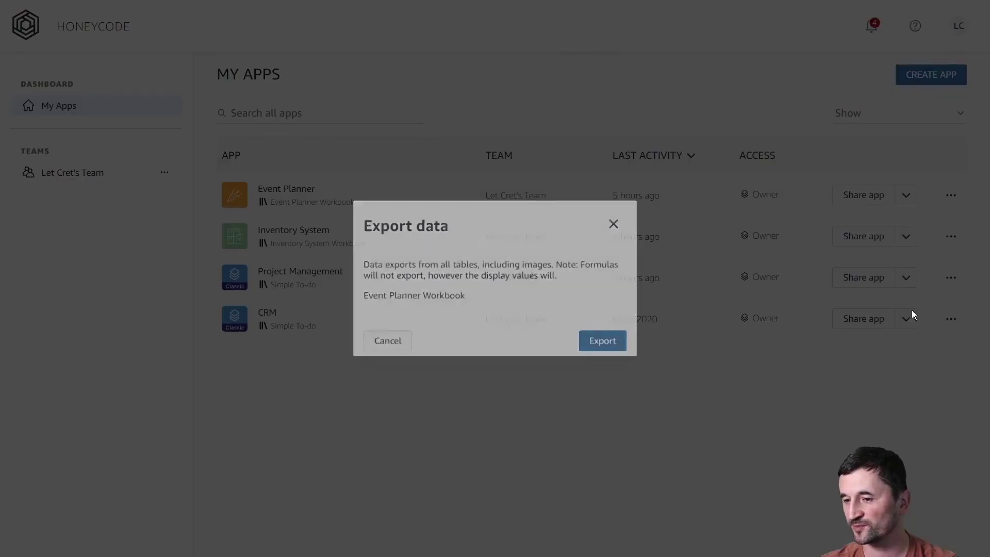
pyautogui.click(607, 346)
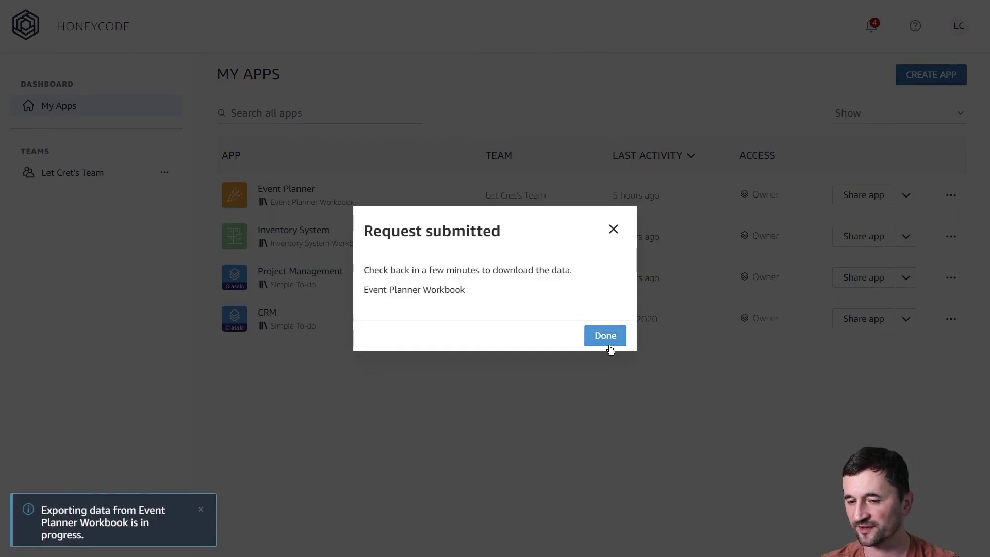
pyautogui.click(606, 337)
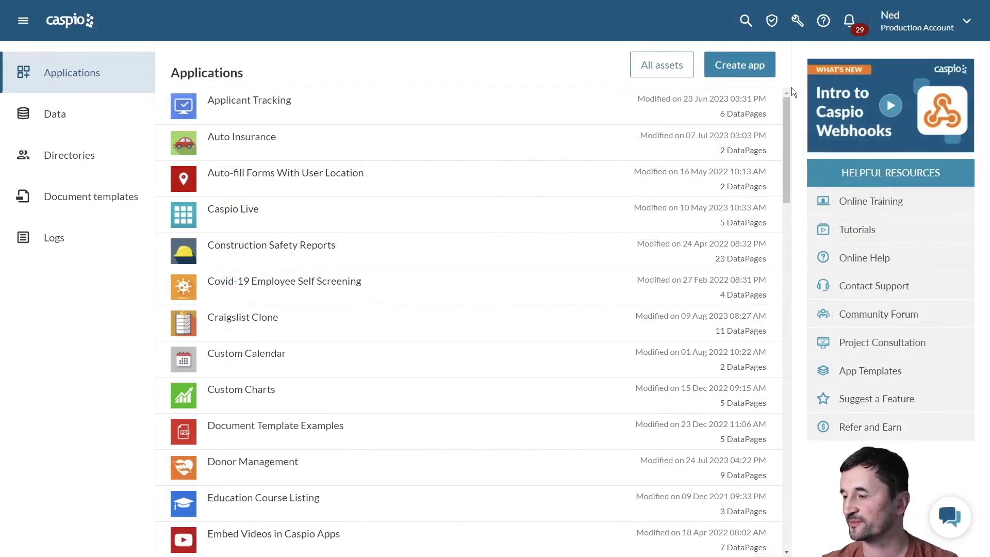
# Step: Switch to Caspio and start a new app from imported data, naming it Simple Event Planner
pyautogui.click(755, 69)
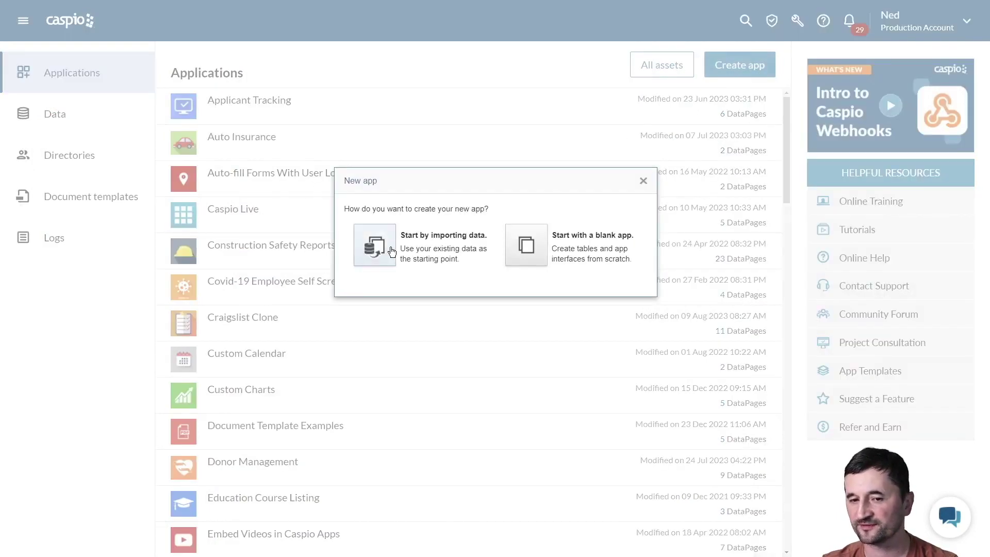
pyautogui.click(376, 246)
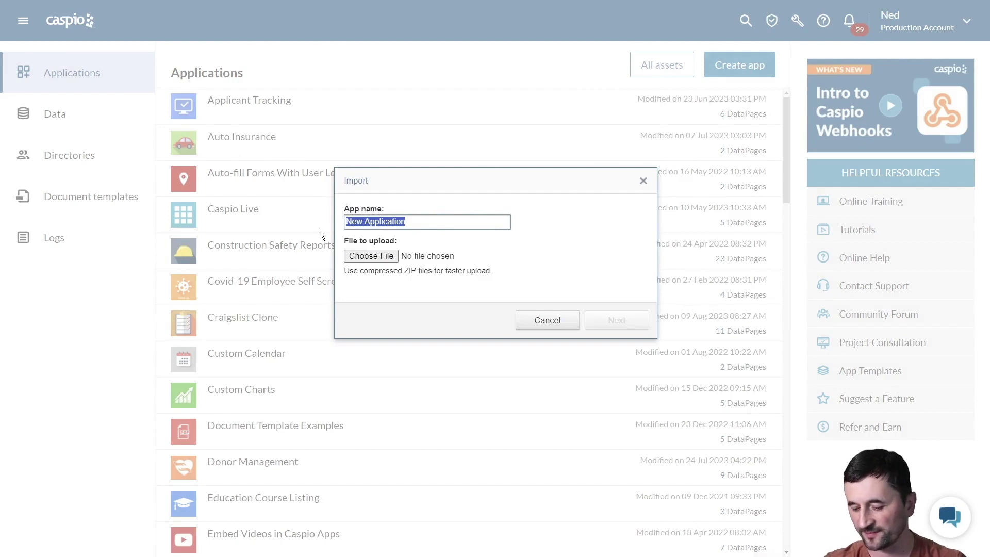
pyautogui.press('BackSpace')
pyautogui.write('Simp')
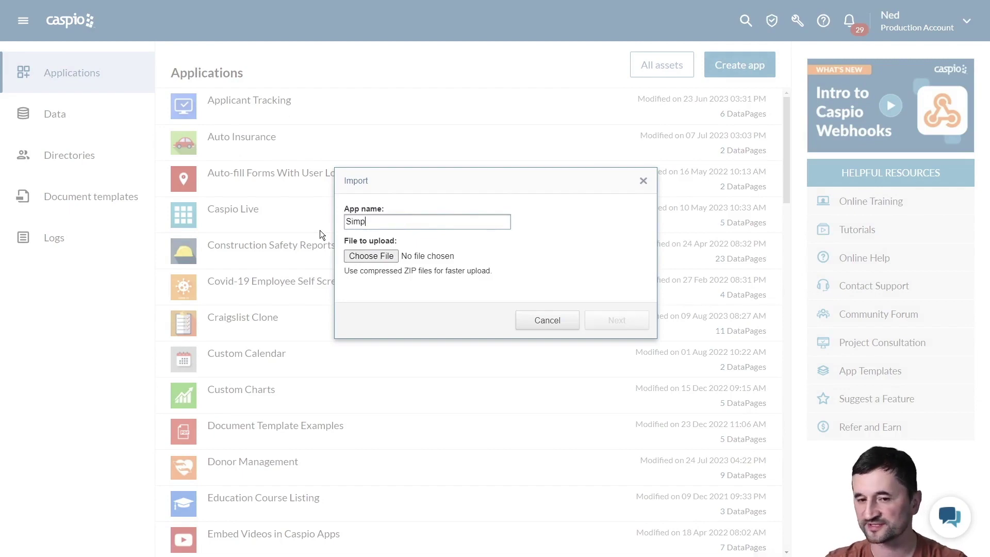
pyautogui.write('le Event Planner')
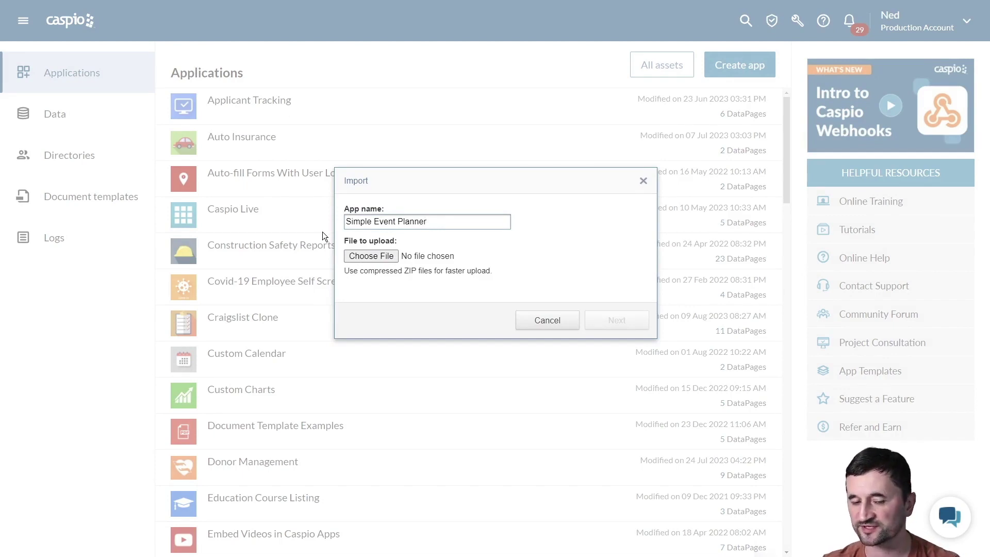
# Step: Upload Event.csv from the HC_Event_Planner folder and accept the comma-delimited format with field names in the first row
pyautogui.click(385, 256)
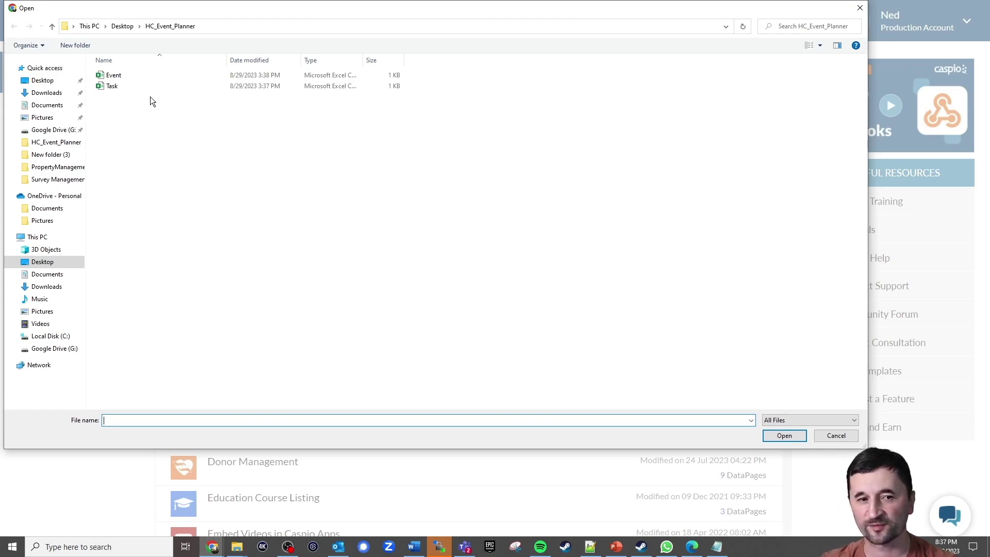
pyautogui.doubleClick(122, 78)
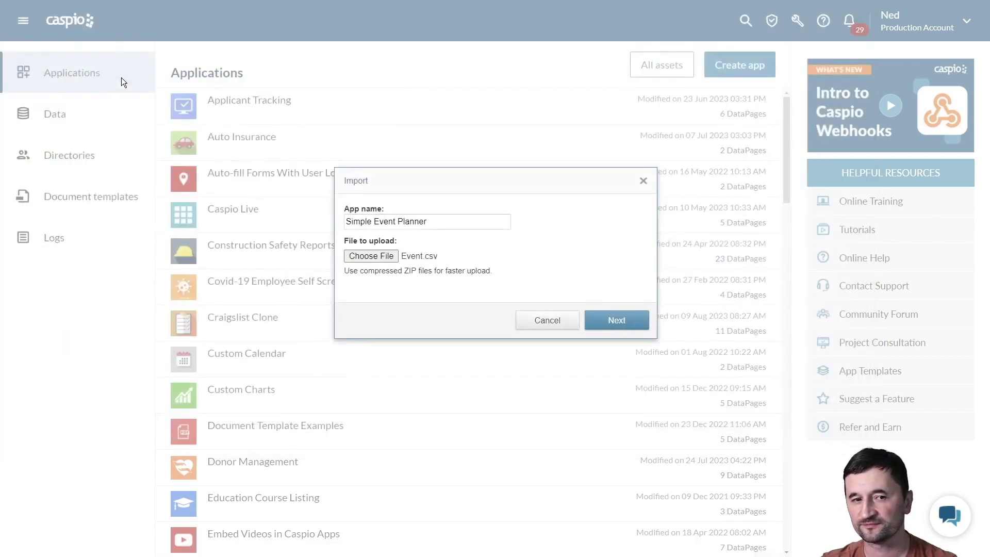
pyautogui.click(607, 319)
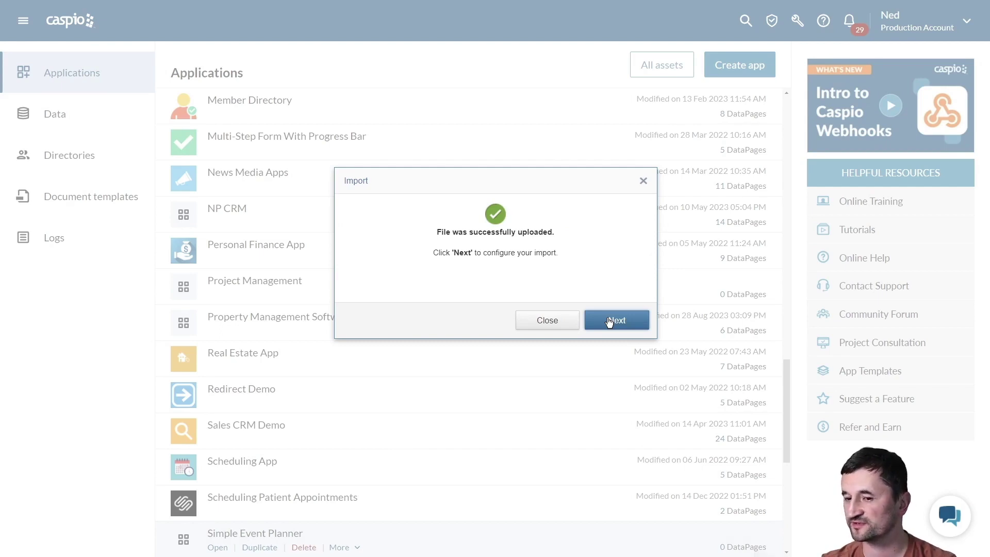
pyautogui.click(609, 320)
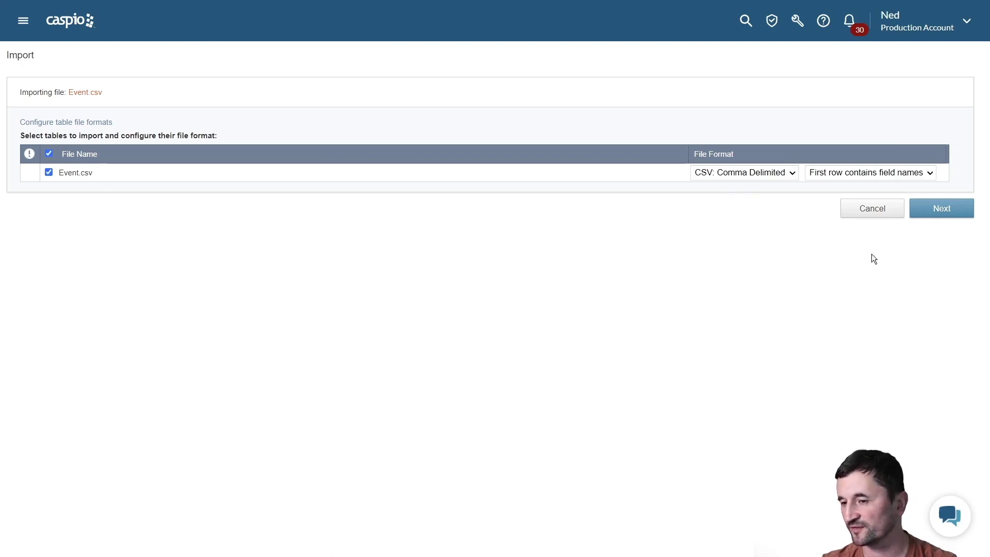
pyautogui.click(925, 212)
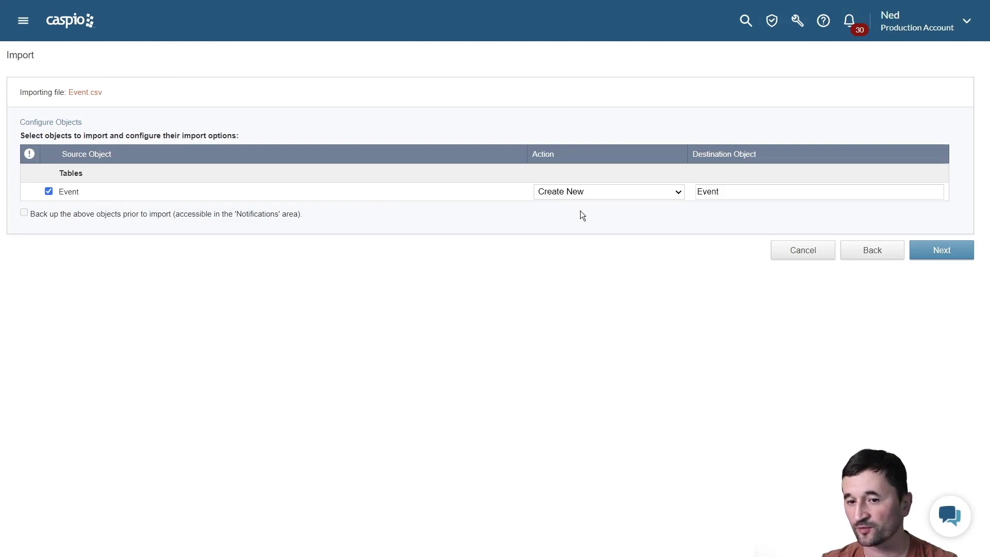
# Step: Keep the import action as Create New and name the destination table sep_tbl_events
pyautogui.click(580, 192)
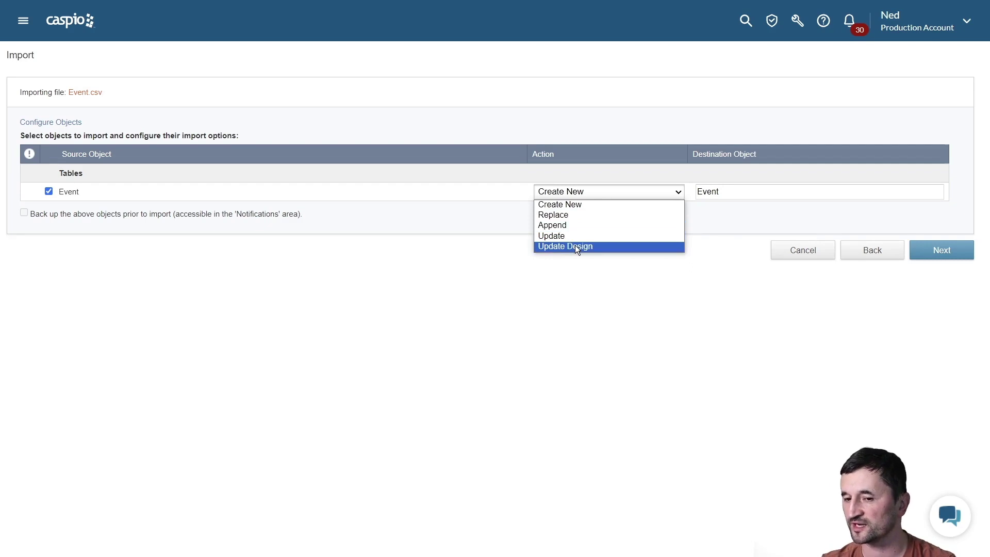
pyautogui.click(576, 205)
pyautogui.press('Tab')
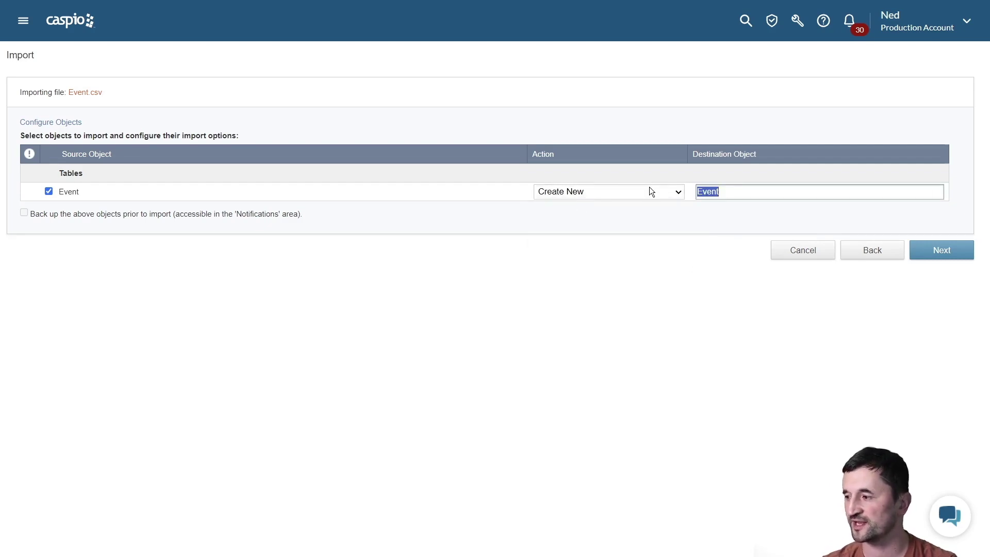
pyautogui.press('BackSpace')
pyautogui.write('sep')
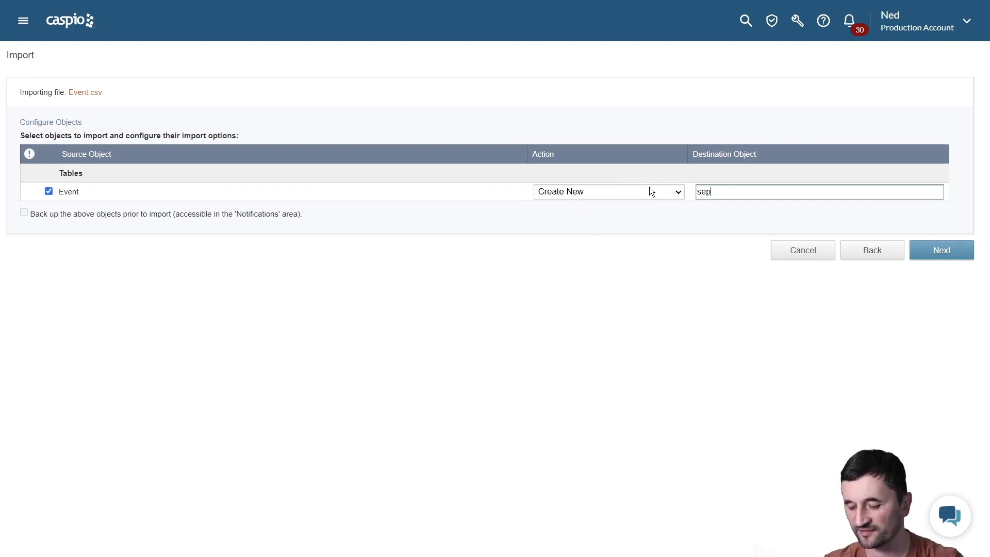
pyautogui.write('_tbl_events')
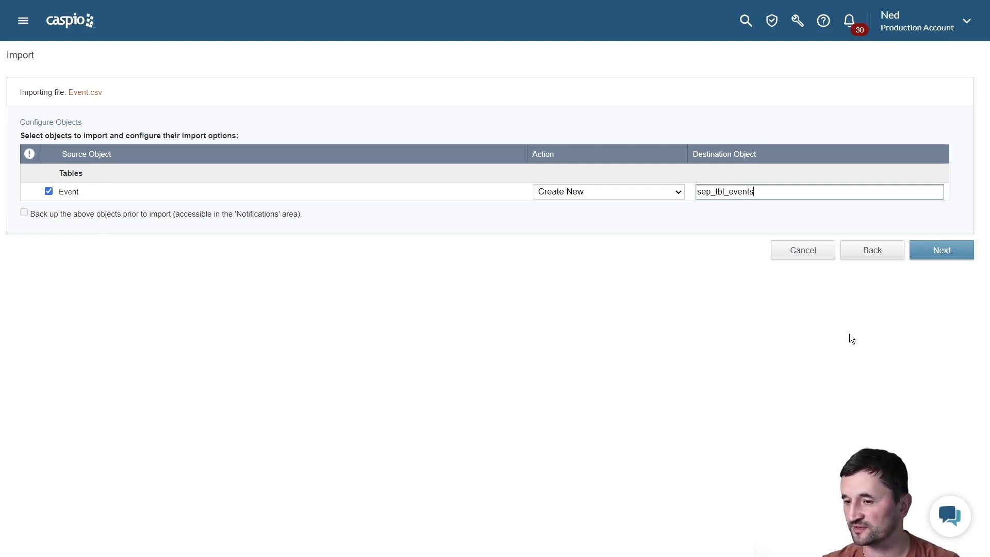
pyautogui.click(937, 252)
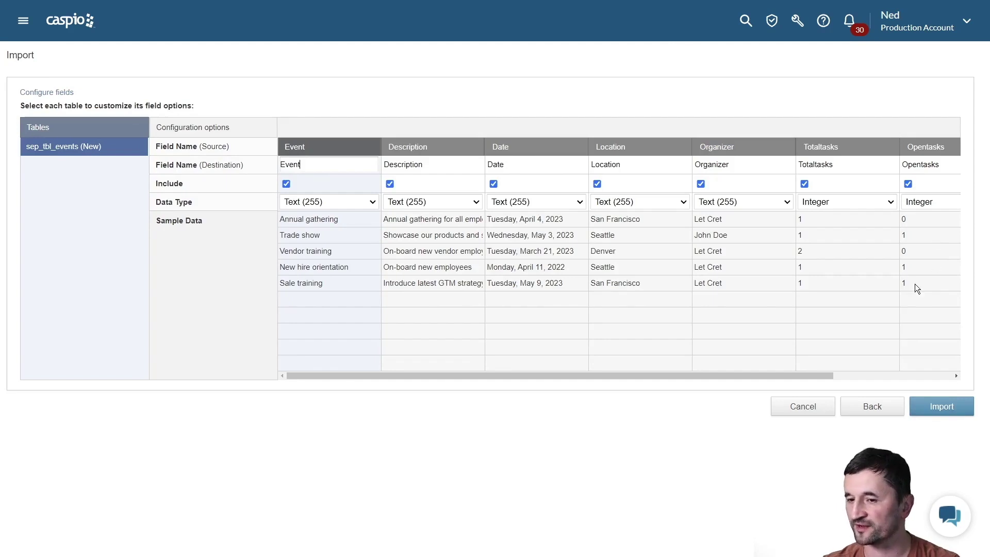
# Step: Review the destination field names and the data types offered for Location, and import the table with the default field settings
pyautogui.click(629, 163)
pyautogui.moveTo(629, 163); pyautogui.dragTo(574, 163)
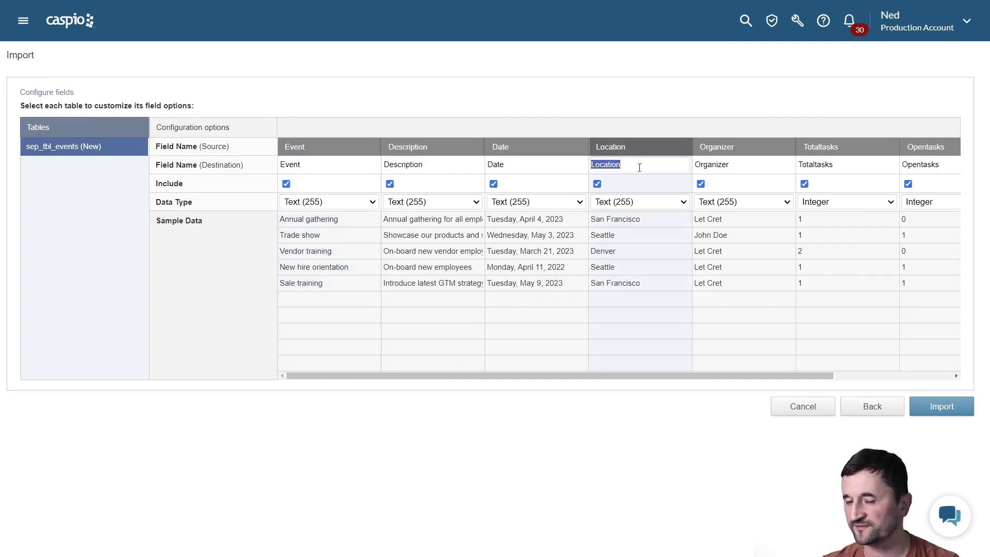
pyautogui.click(725, 164)
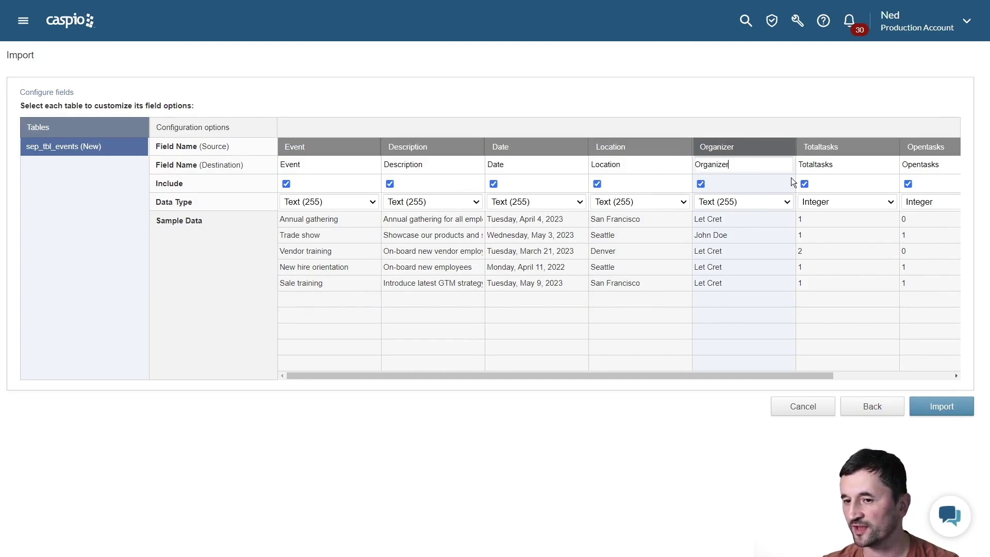
pyautogui.click(679, 199)
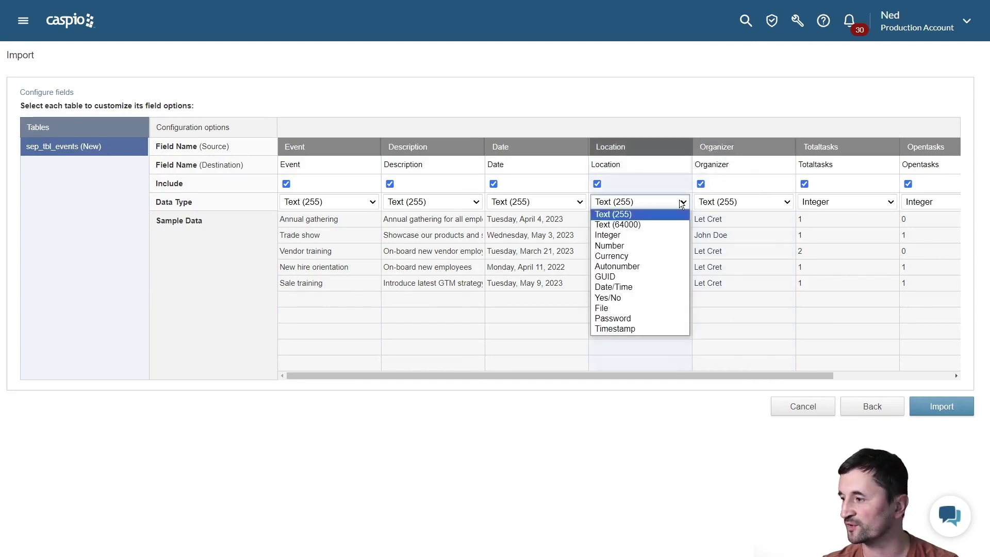
pyautogui.click(700, 130)
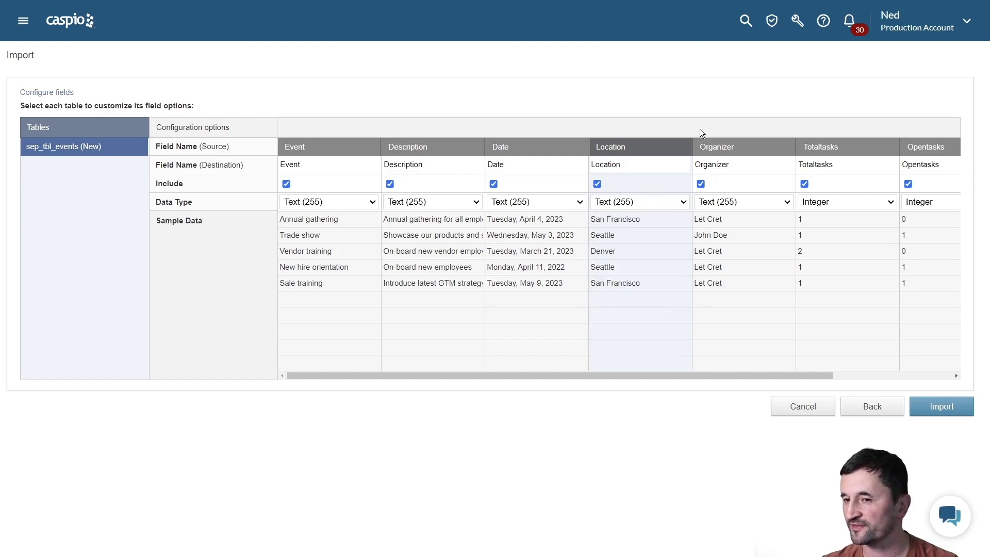
pyautogui.click(933, 406)
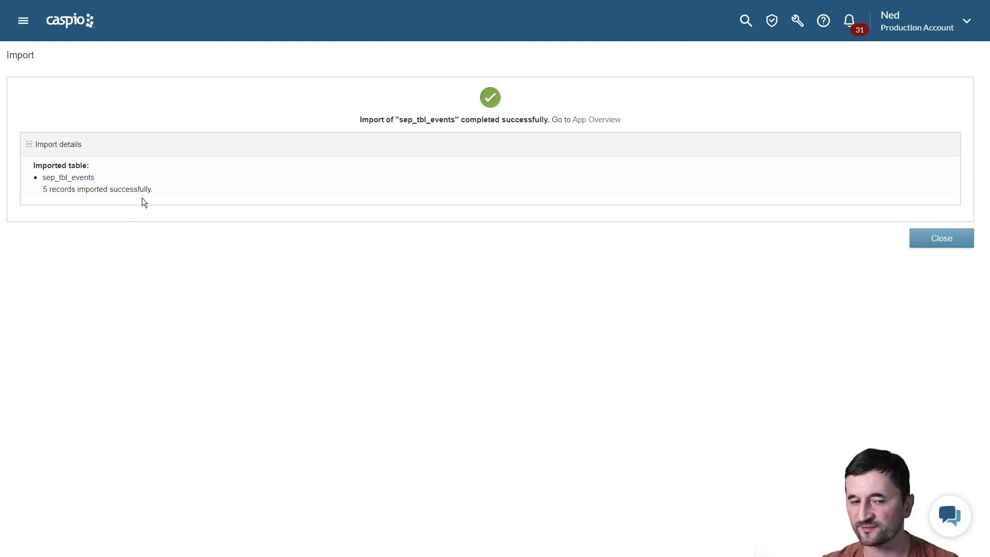
# Step: Open the imported sep_tbl_events table and look through its records in the datasheet
pyautogui.click(85, 180)
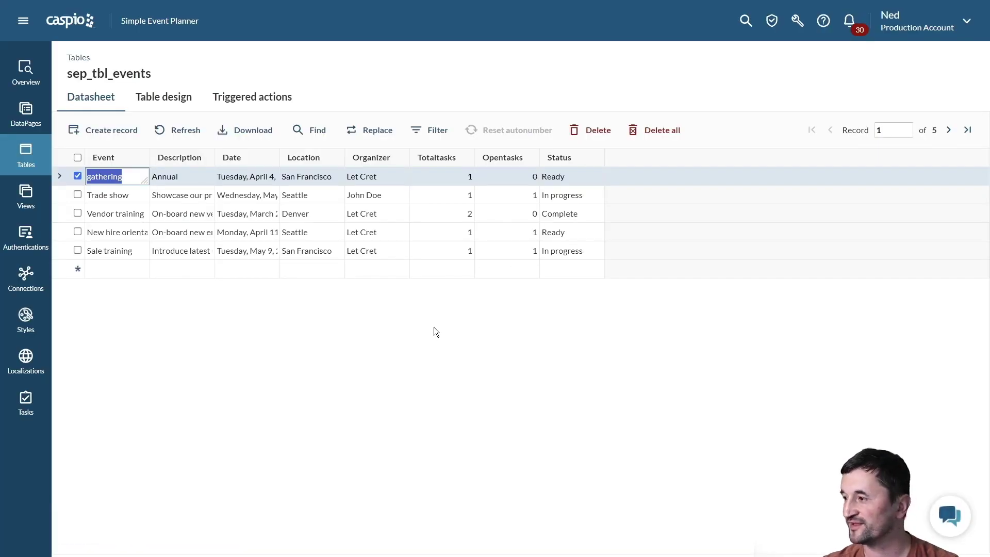
pyautogui.click(297, 218)
pyautogui.click(323, 233)
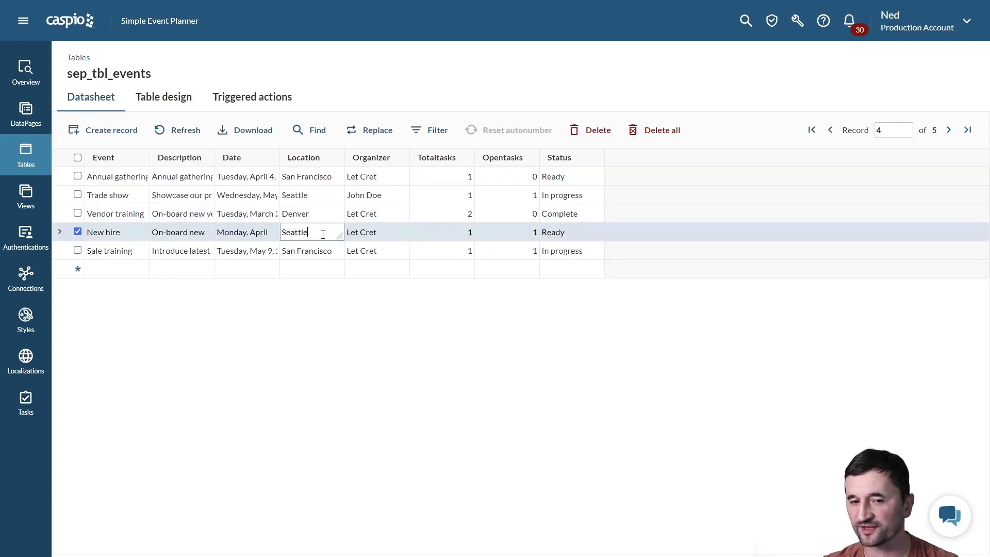
pyautogui.press('Tab')
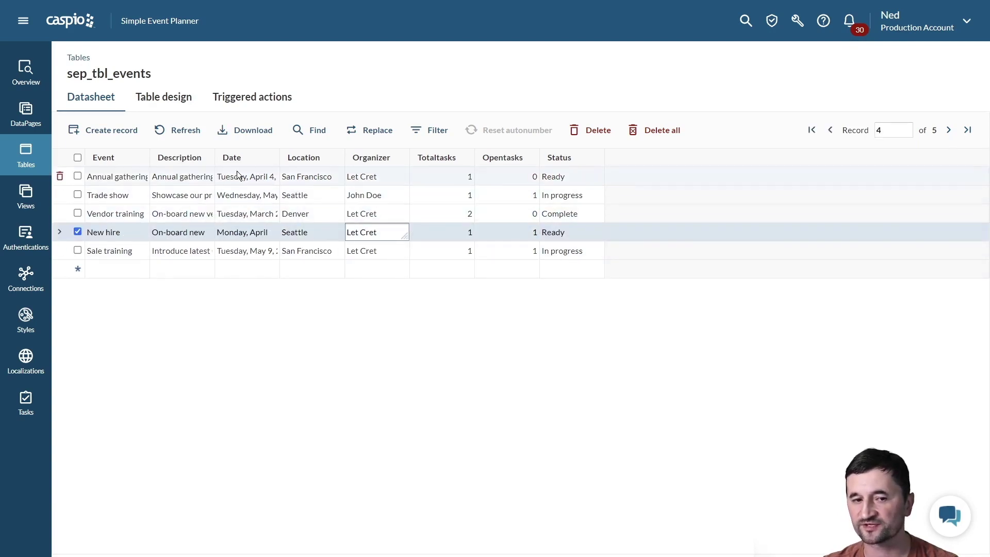
# Step: Examine the table's field design, including the data types available for the Location field
pyautogui.click(172, 100)
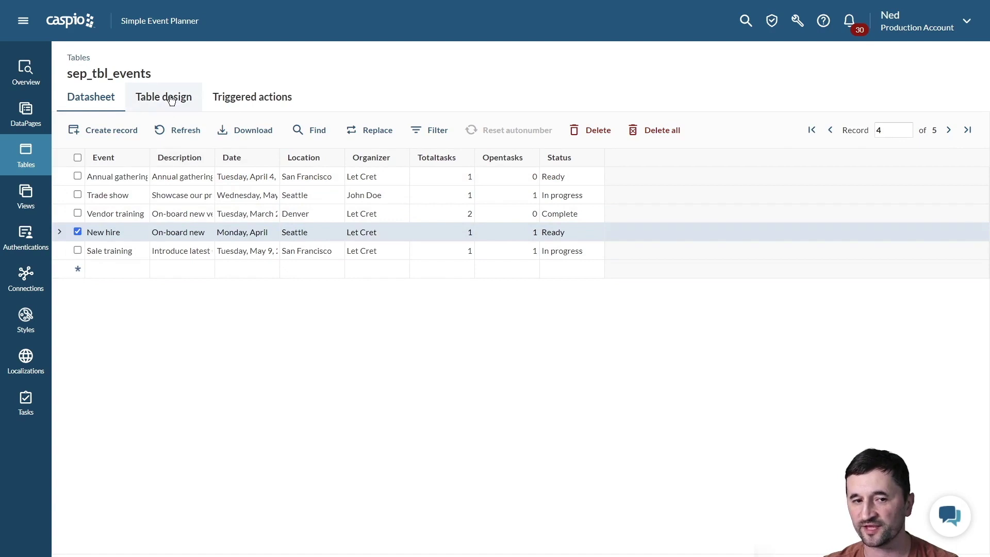
pyautogui.click(131, 218)
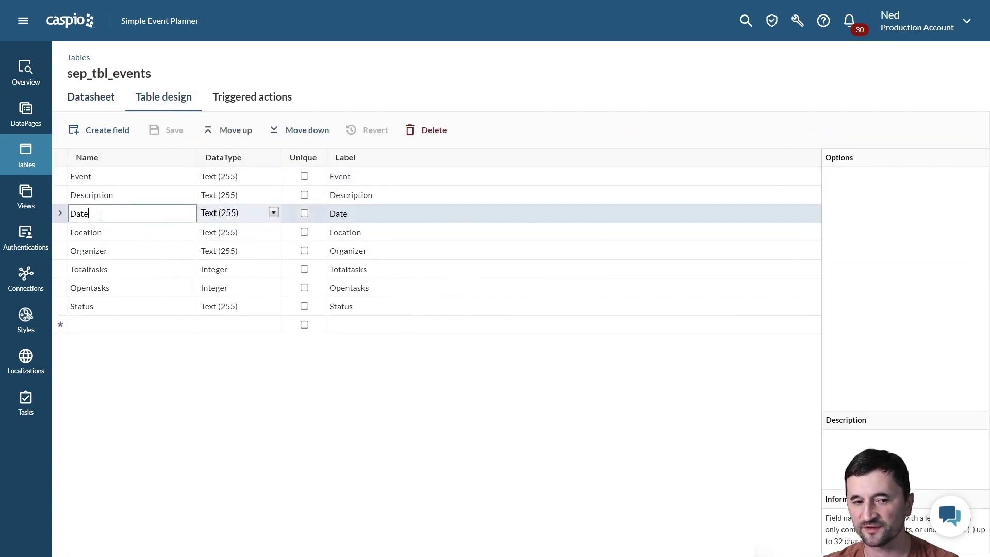
pyautogui.click(107, 323)
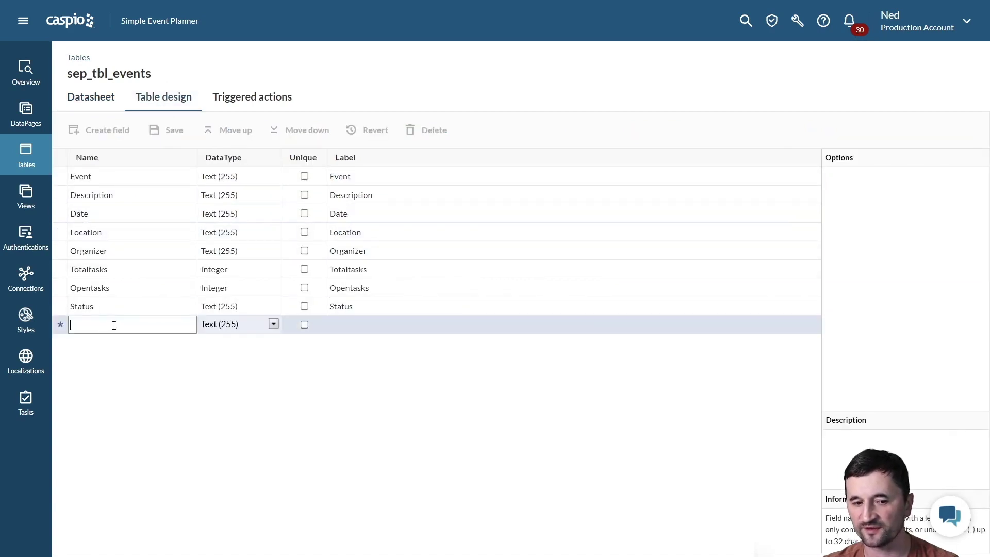
pyautogui.click(264, 231)
pyautogui.click(264, 230)
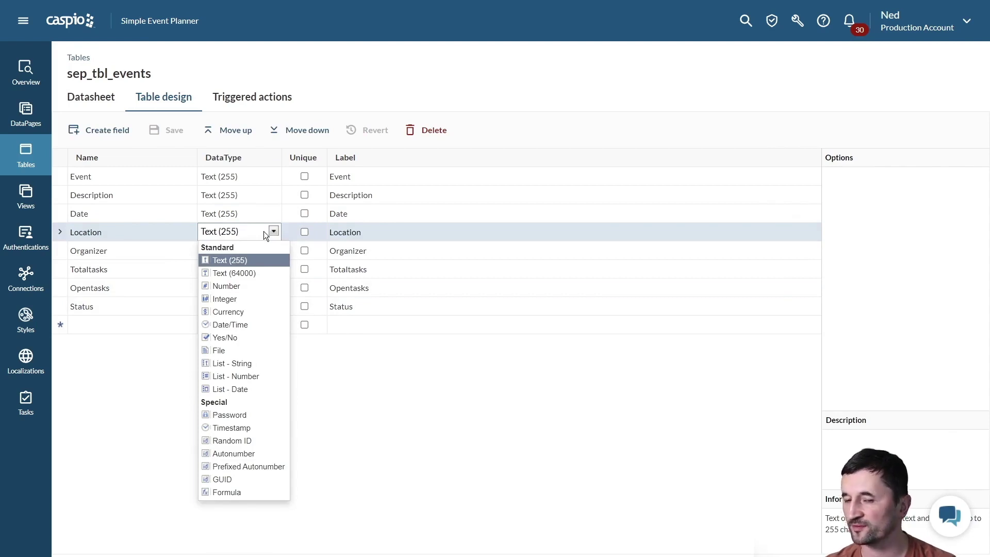
# Step: Create a triggered action for sep_tbl_events on the insert data event and add an INSERT INTO sep_tbl_events block inside it
pyautogui.click(259, 101)
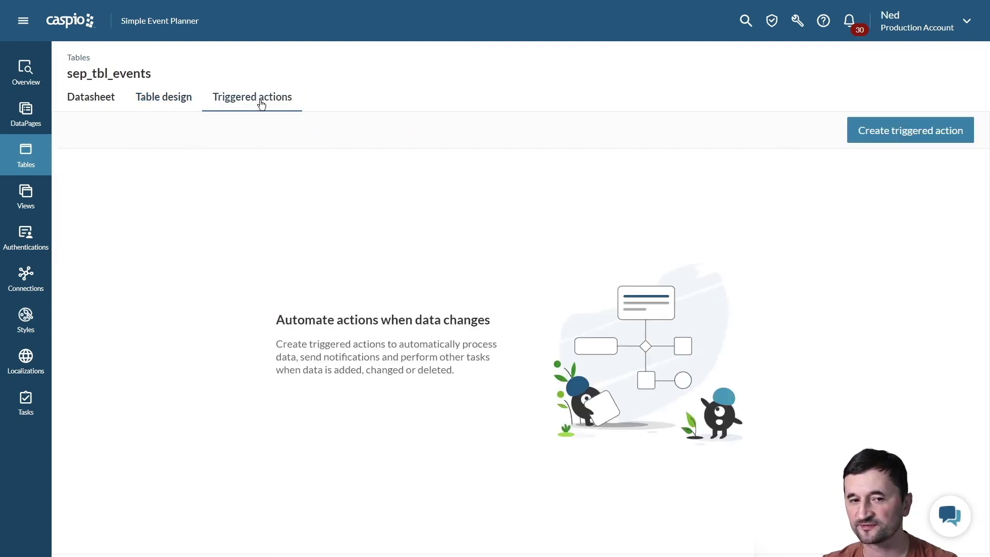
pyautogui.click(907, 130)
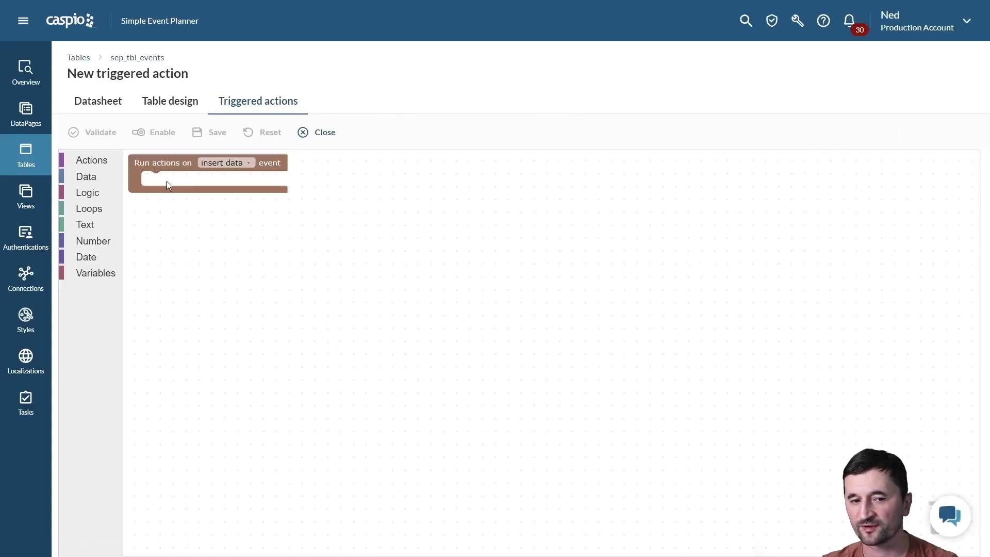
pyautogui.click(245, 164)
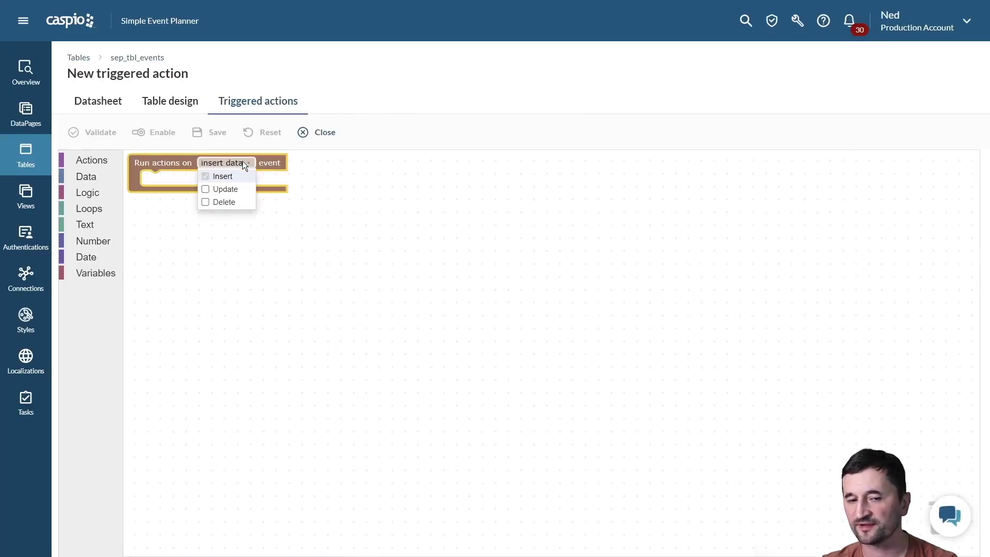
pyautogui.click(338, 171)
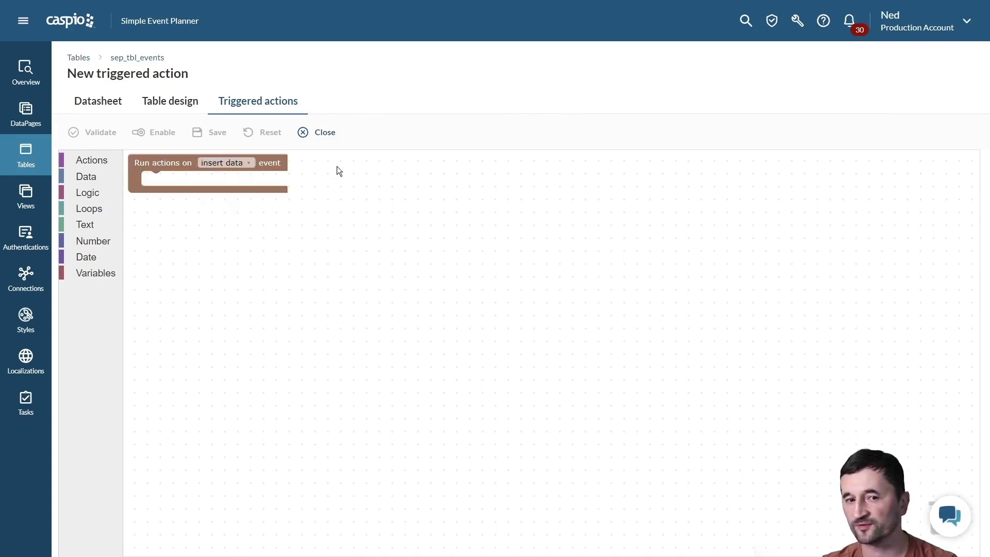
pyautogui.click(92, 160)
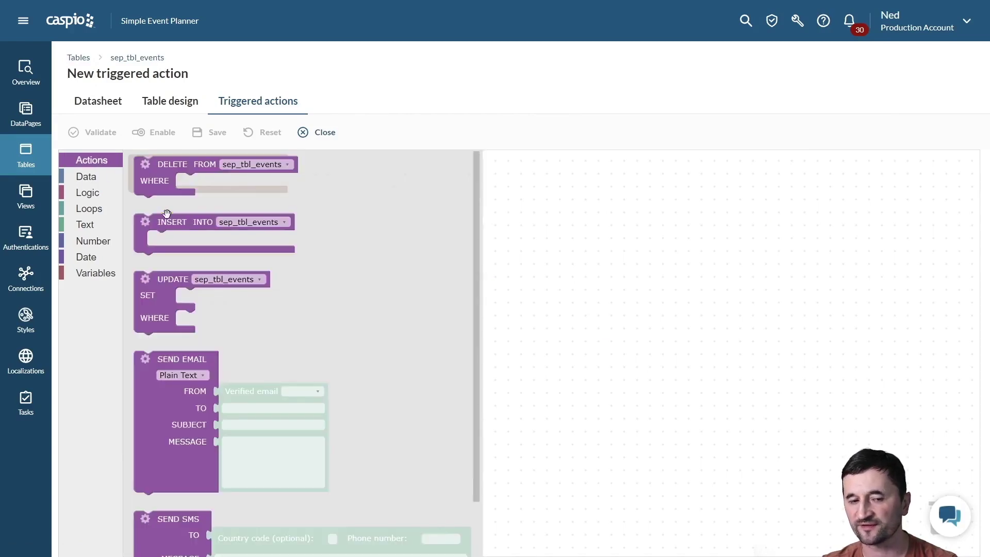
pyautogui.moveTo(187, 221); pyautogui.dragTo(173, 178)
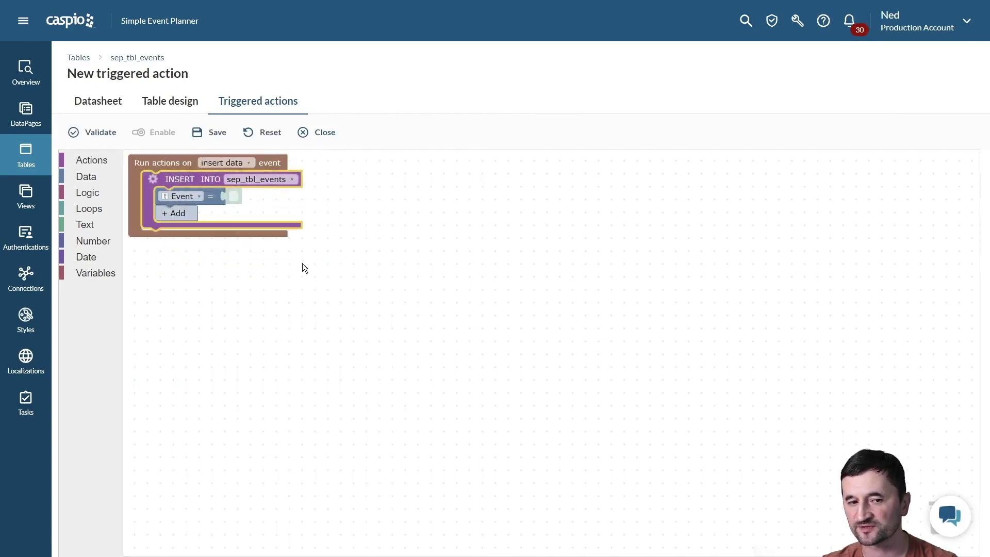
# Step: Leave the new triggered action without saving it and return to the app's list of tables
pyautogui.click(331, 356)
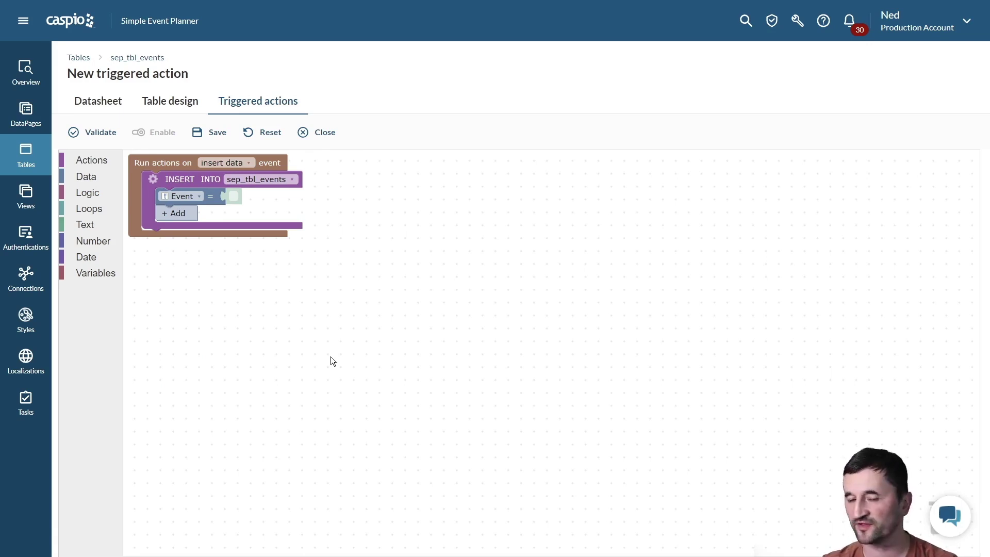
pyautogui.click(25, 155)
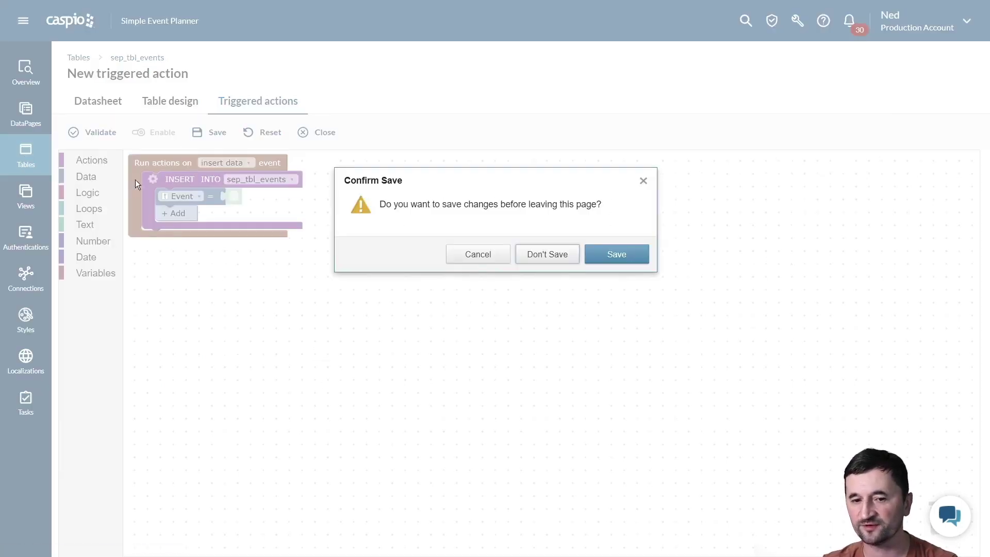
pyautogui.click(536, 255)
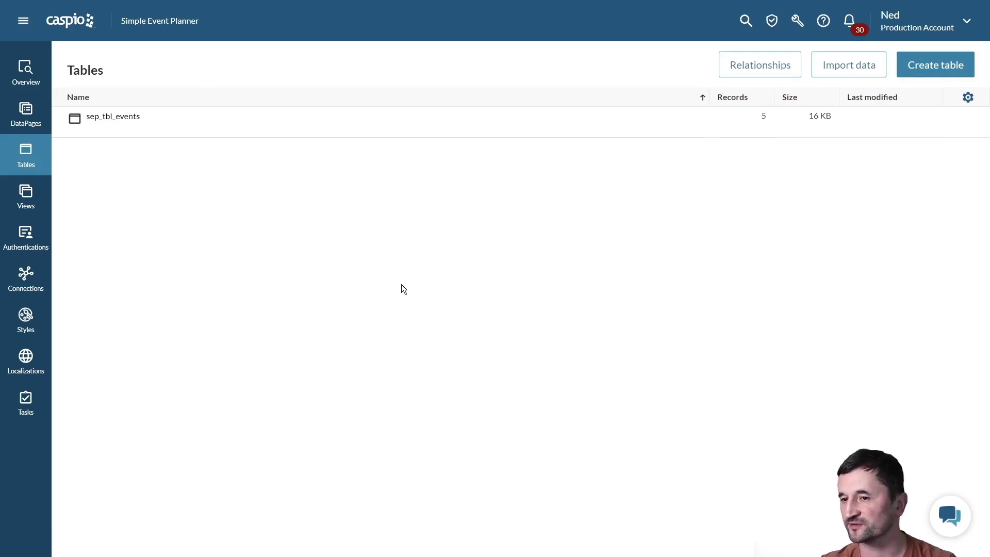
# Step: Upload Task.csv for import and accept the comma-delimited format with field names in the first row
pyautogui.click(842, 69)
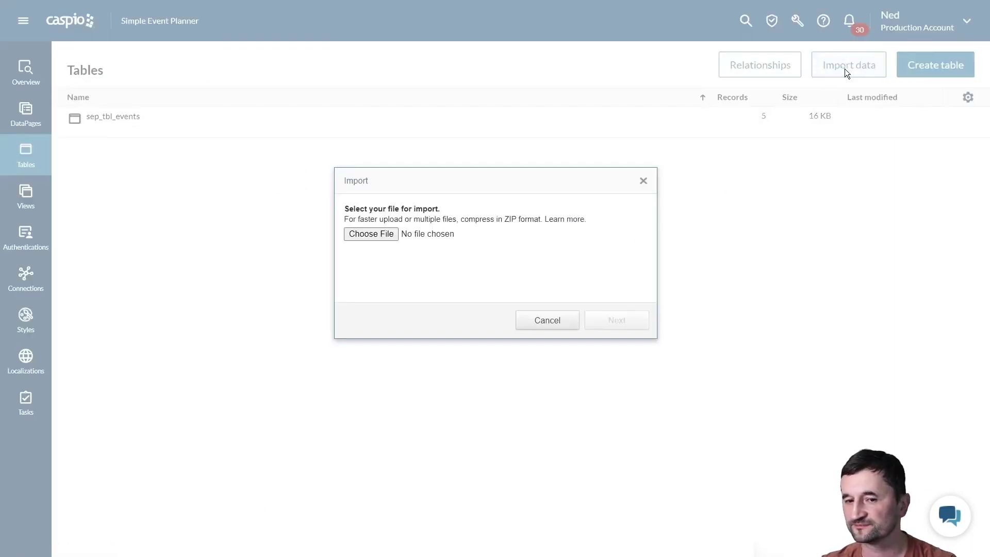
pyautogui.click(376, 234)
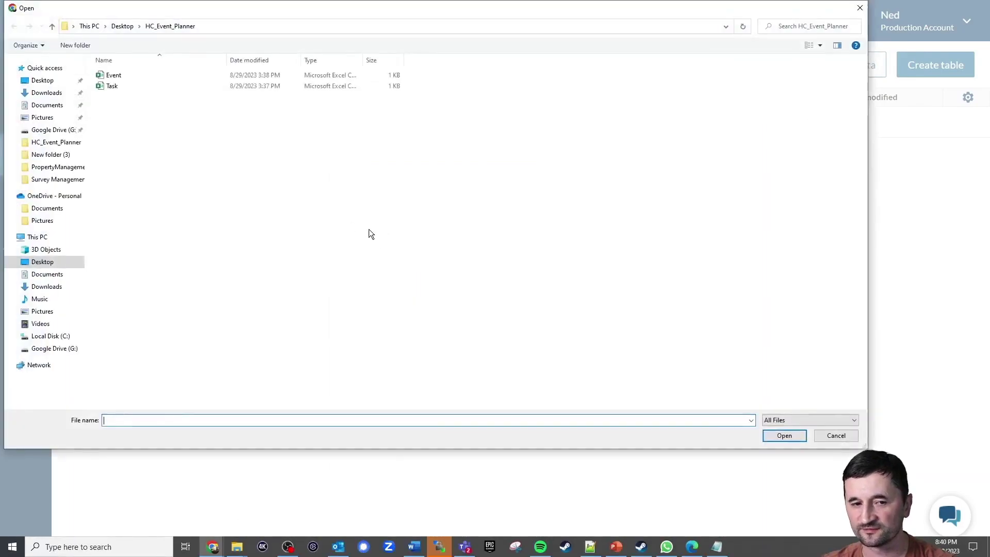
pyautogui.doubleClick(109, 86)
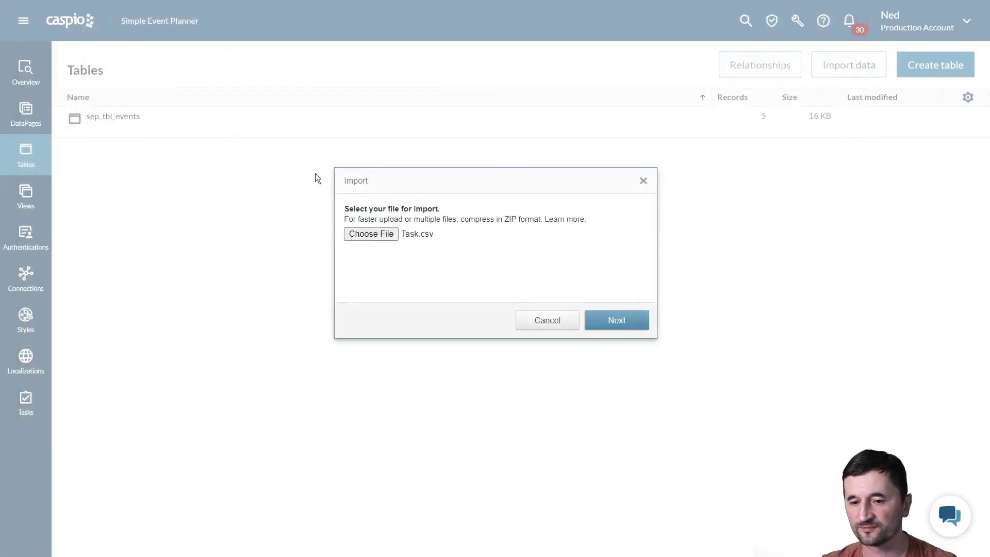
pyautogui.click(613, 321)
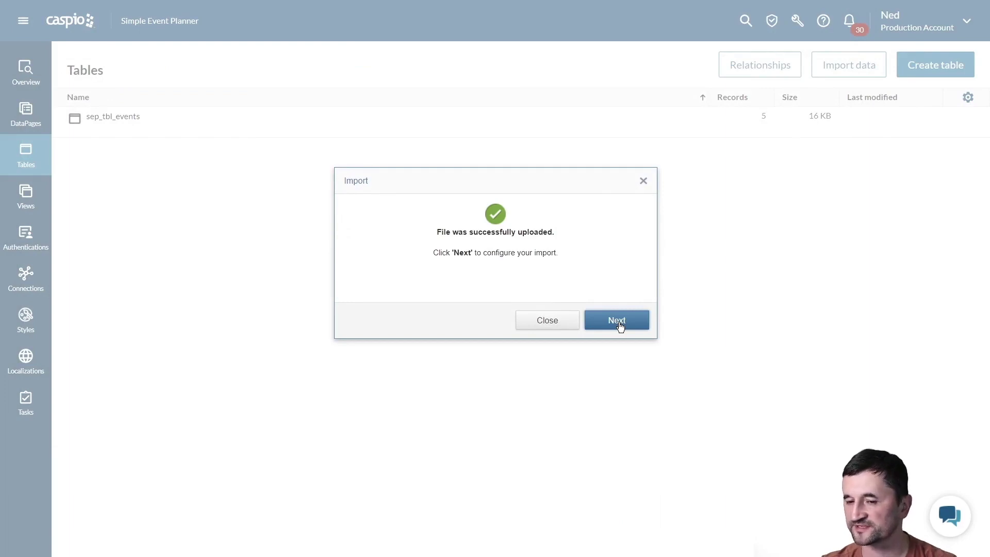
pyautogui.click(618, 322)
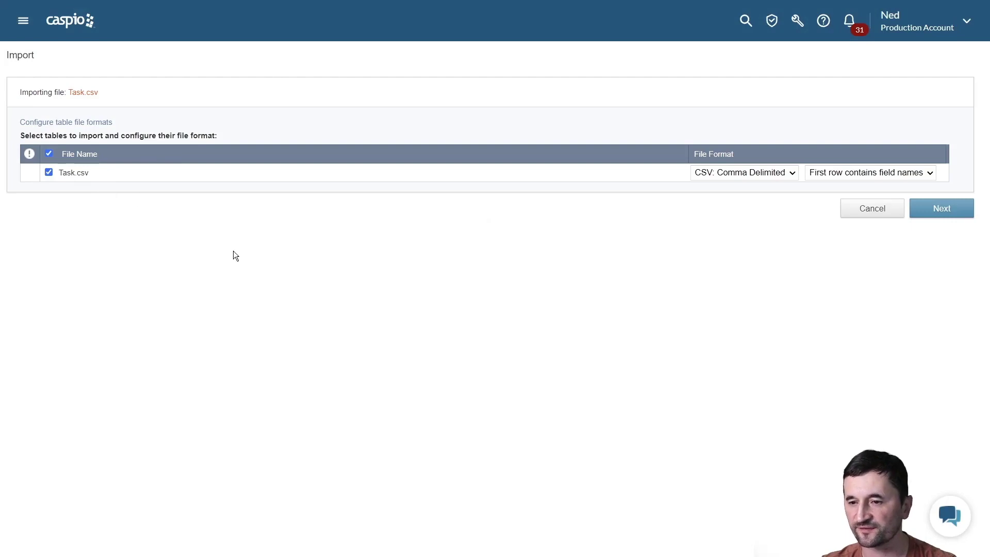
pyautogui.click(937, 208)
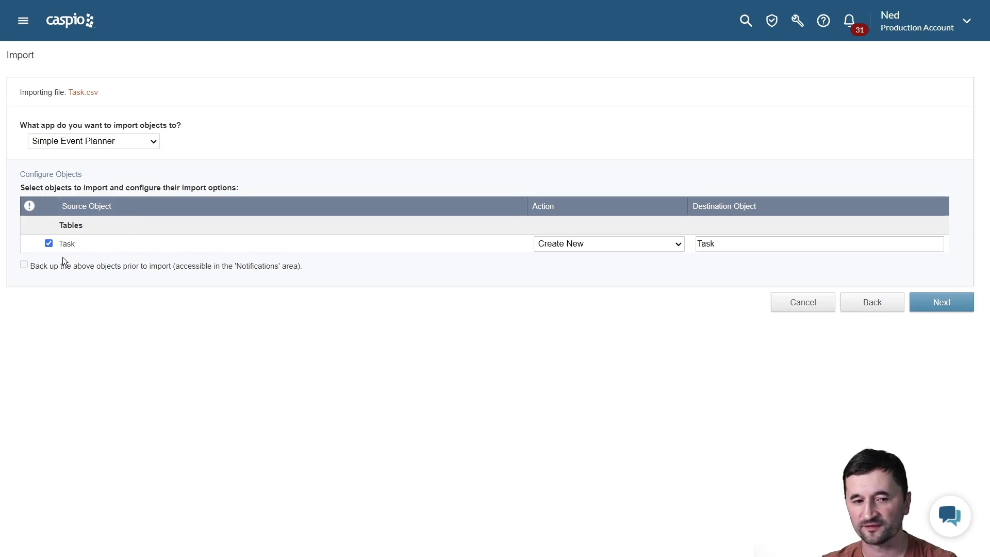
# Step: Name the destination table sep_tbl_tasks and import it as a new table with the default field settings
pyautogui.moveTo(734, 243); pyautogui.dragTo(625, 233)
pyautogui.write('sep')
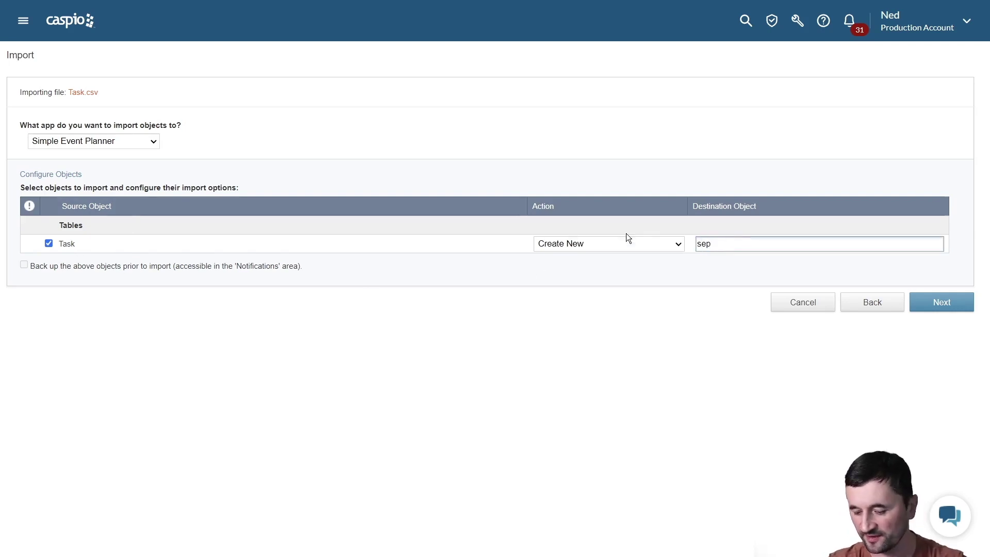
pyautogui.write('_tbl_tasks')
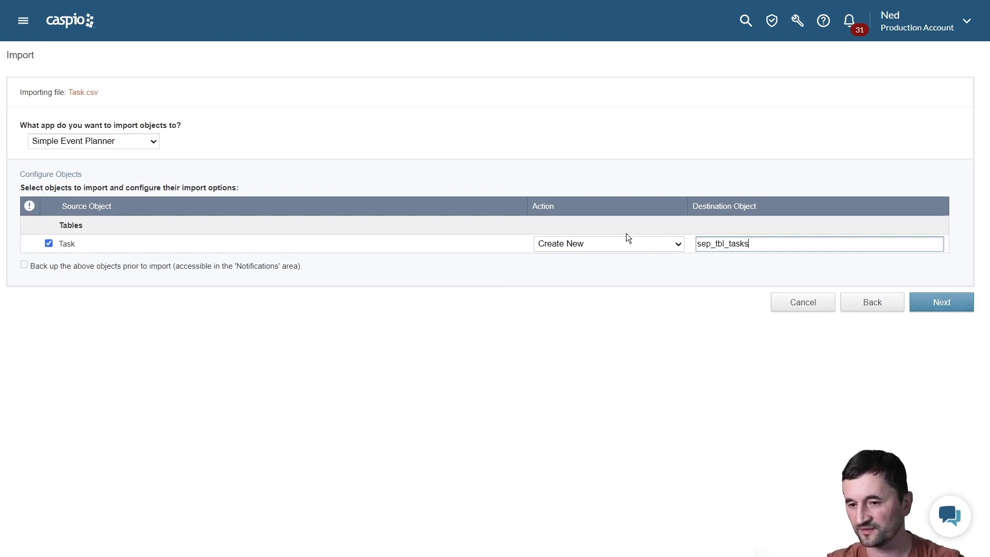
pyautogui.click(937, 298)
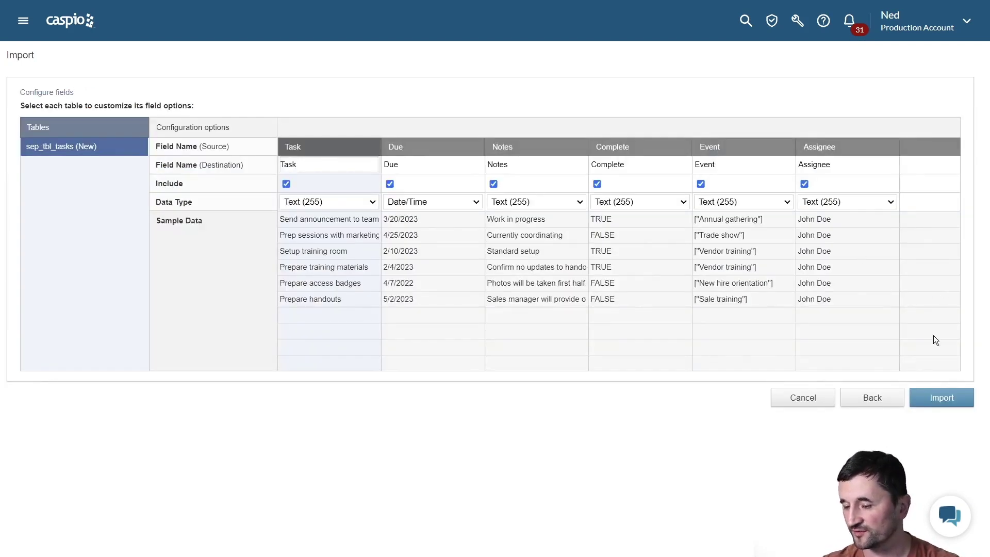
pyautogui.click(942, 398)
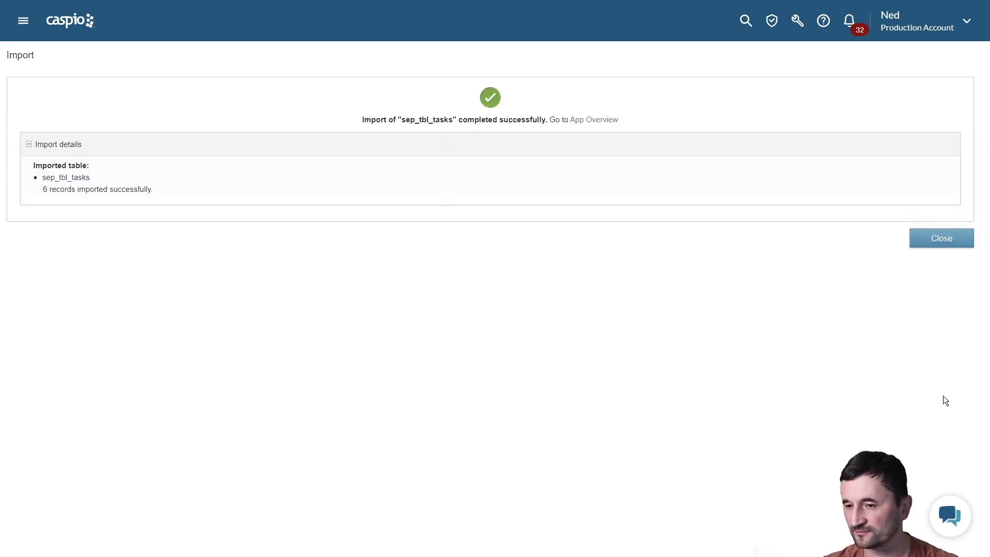
# Step: Open the imported sep_tbl_tasks table to look over its records, and return to the list of tables
pyautogui.click(77, 179)
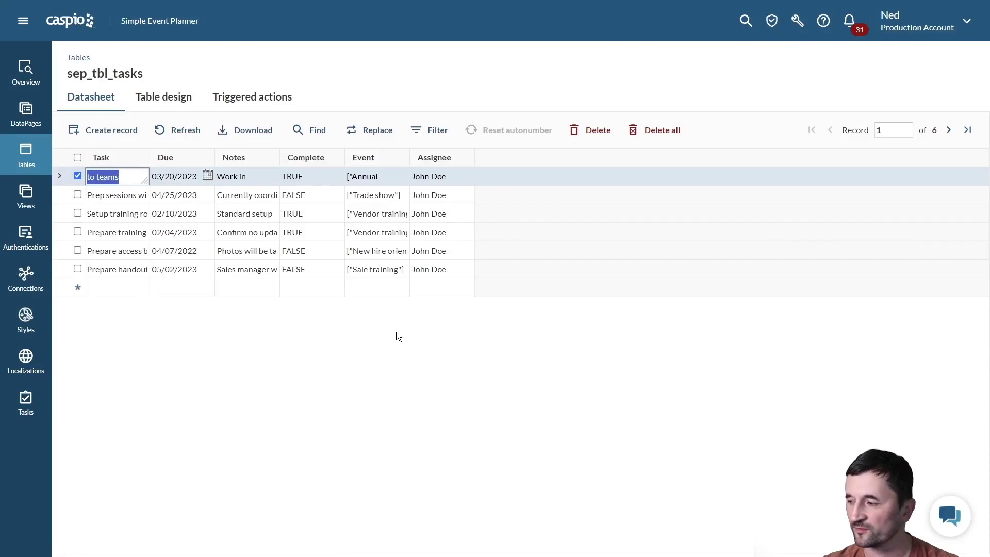
pyautogui.click(26, 155)
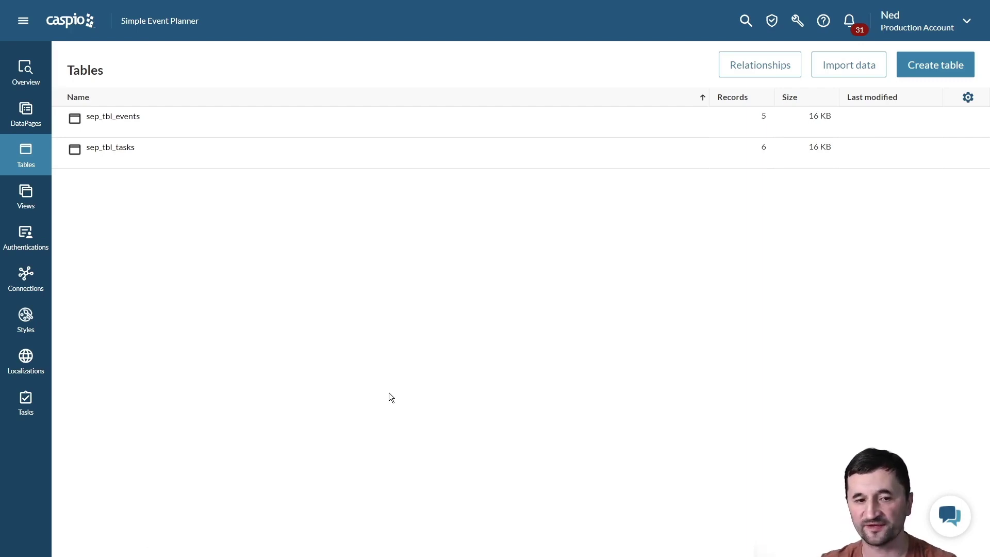
pyautogui.moveTo(181, 132)
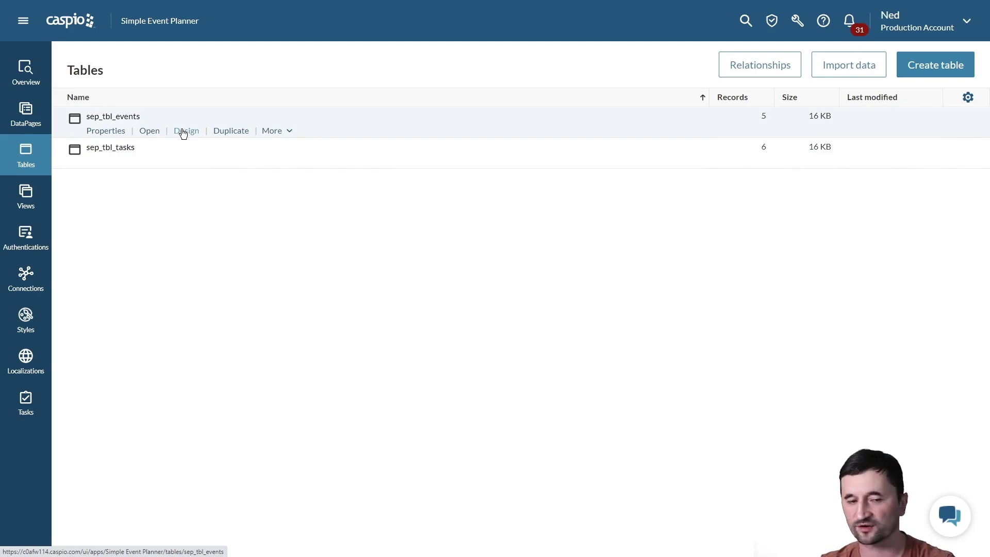
# Step: Start a new DataPage and review the available form, report, calendar, chart and HTML page types
pyautogui.click(28, 115)
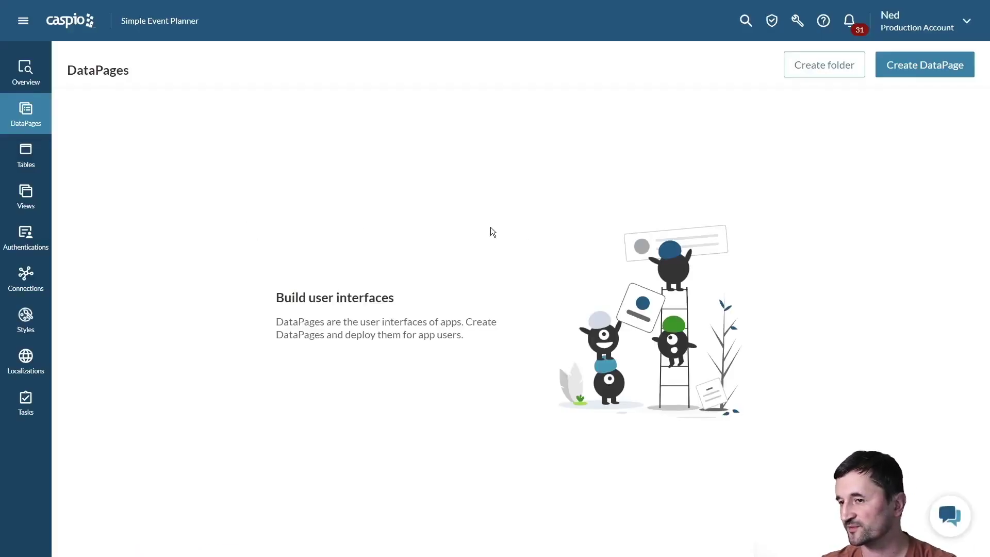
pyautogui.click(924, 71)
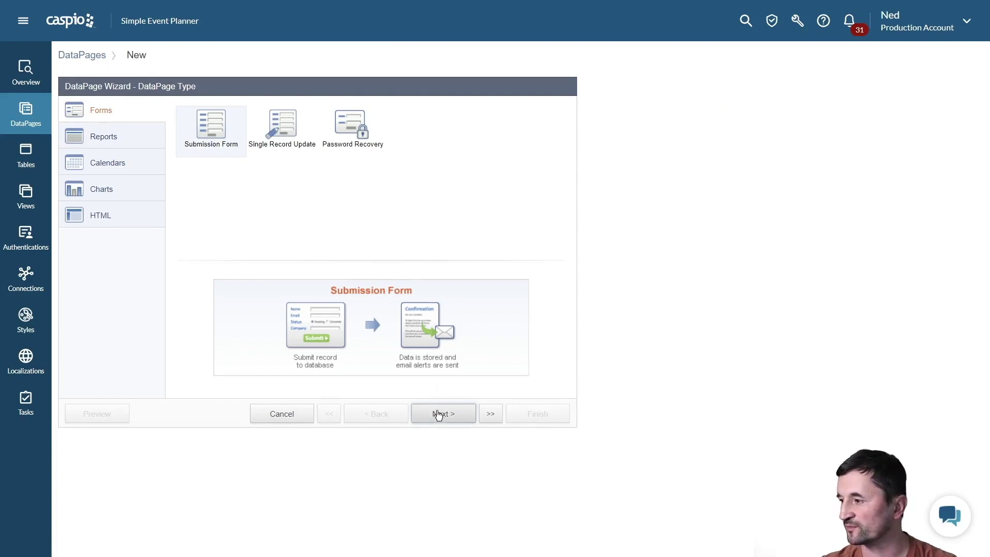
pyautogui.click(281, 132)
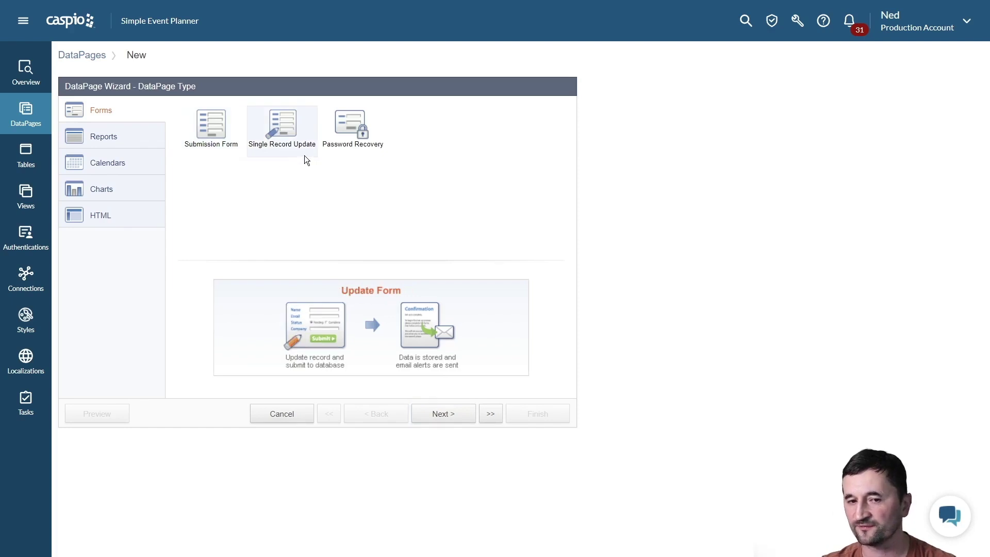
pyautogui.click(363, 147)
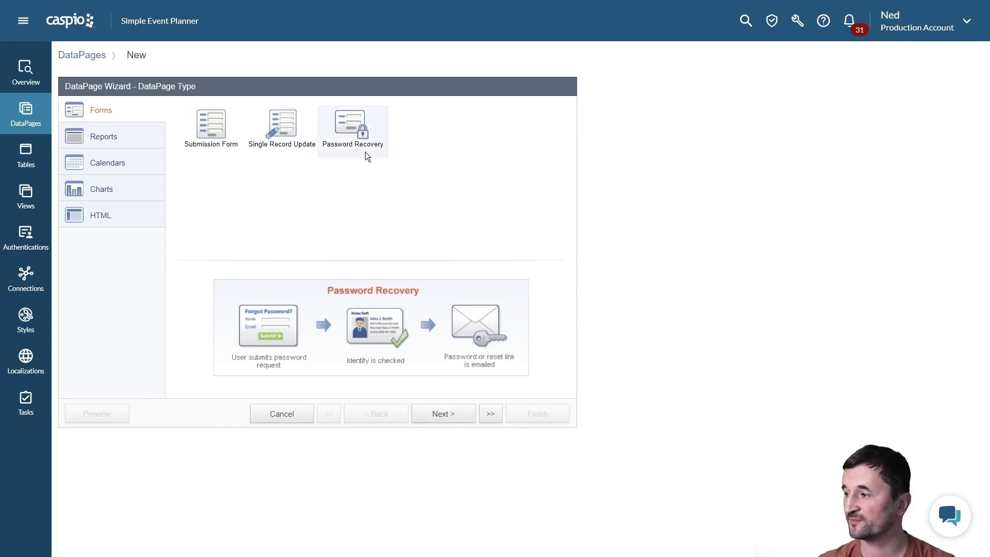
pyautogui.click(139, 145)
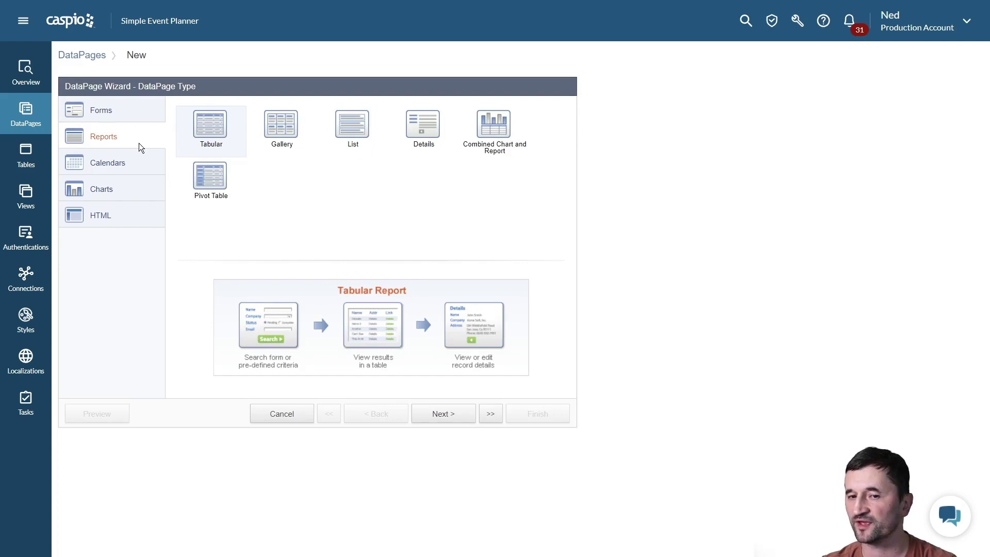
pyautogui.click(123, 164)
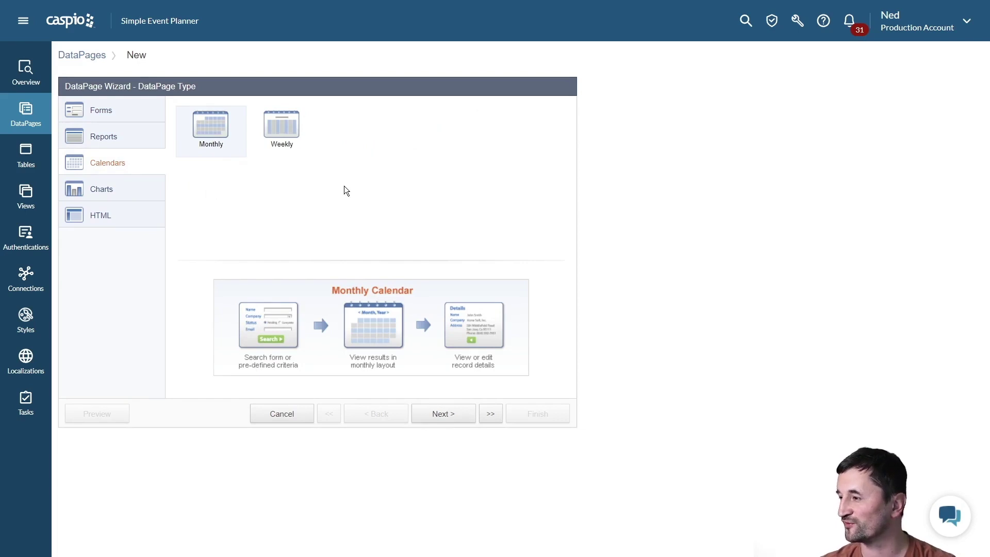
pyautogui.click(162, 189)
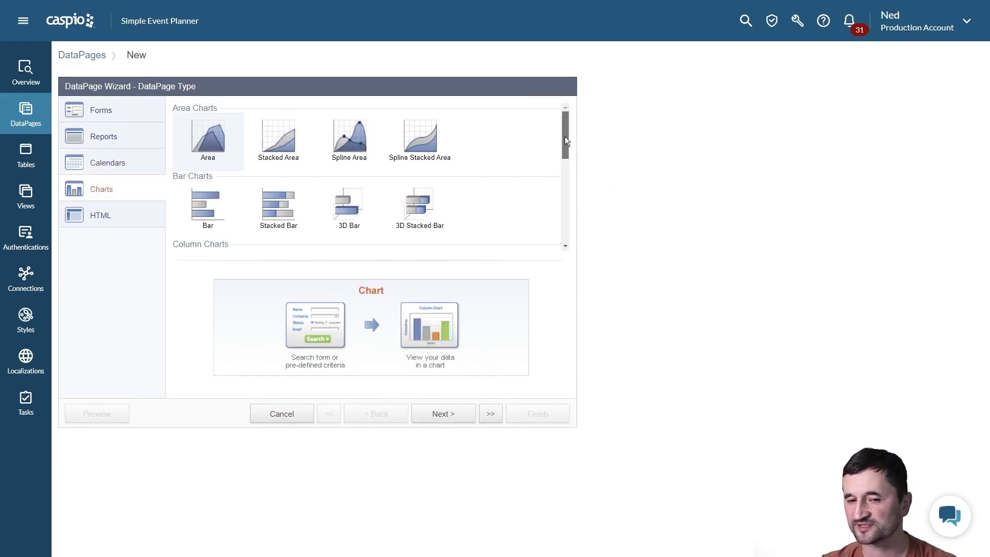
pyautogui.moveTo(565, 136)
pyautogui.mouseDown()
pyautogui.moveTo(564, 223)
pyautogui.moveTo(569, 135)
pyautogui.mouseUp()
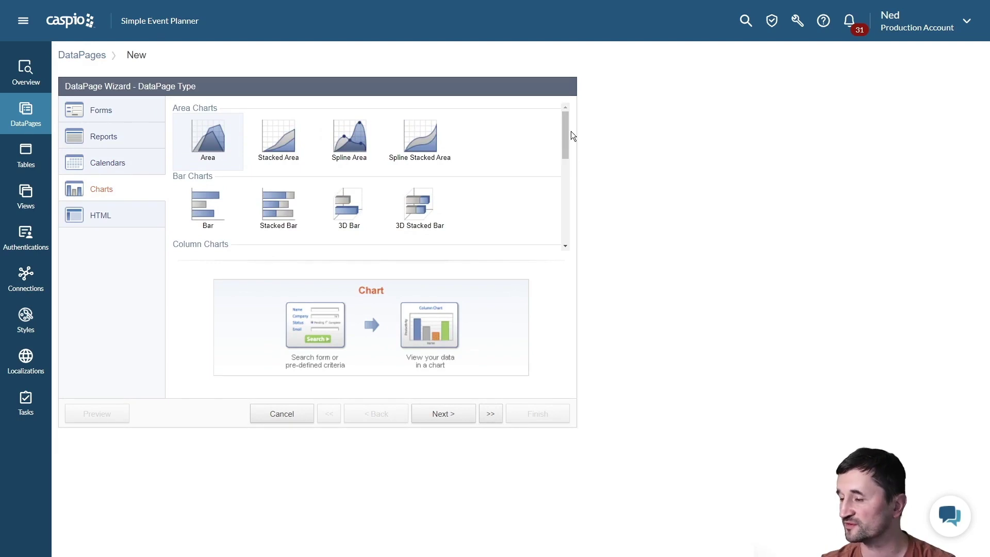
pyautogui.click(114, 217)
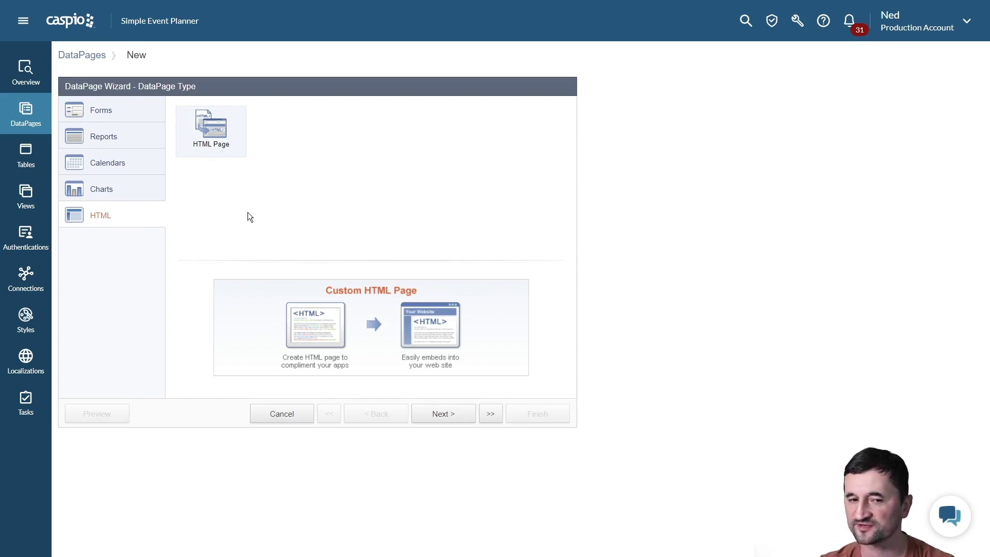
# Step: Choose a Submission Form with sep_tbl_events as its data source and name the DataPage "Create a new event"
pyautogui.click(140, 118)
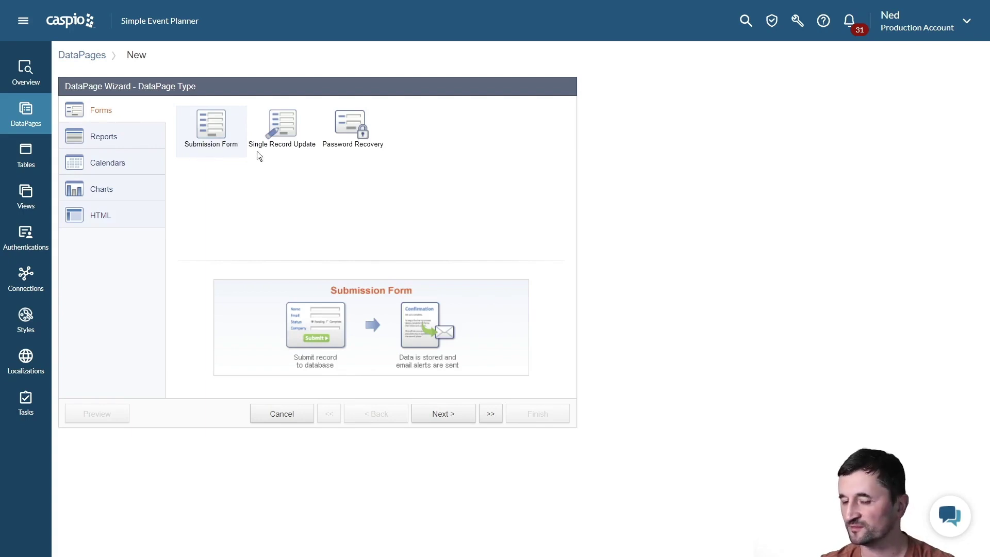
pyautogui.click(448, 413)
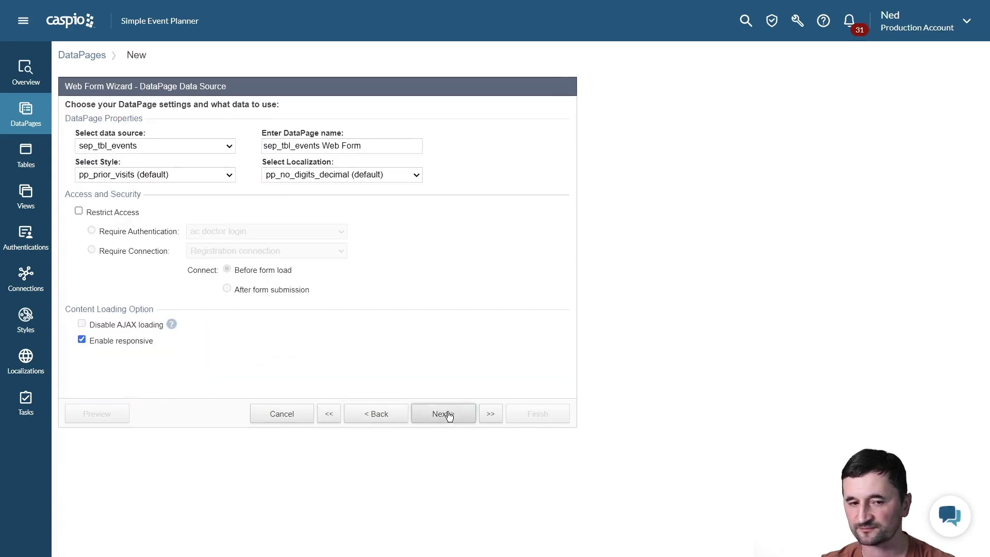
pyautogui.click(182, 144)
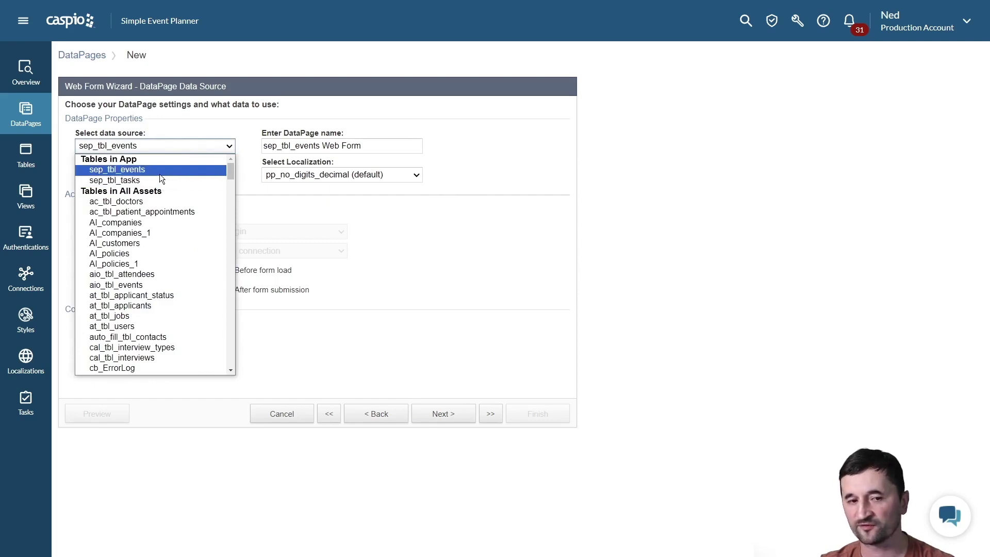
pyautogui.click(160, 173)
pyautogui.click(372, 147)
pyautogui.moveTo(373, 147); pyautogui.dragTo(223, 144)
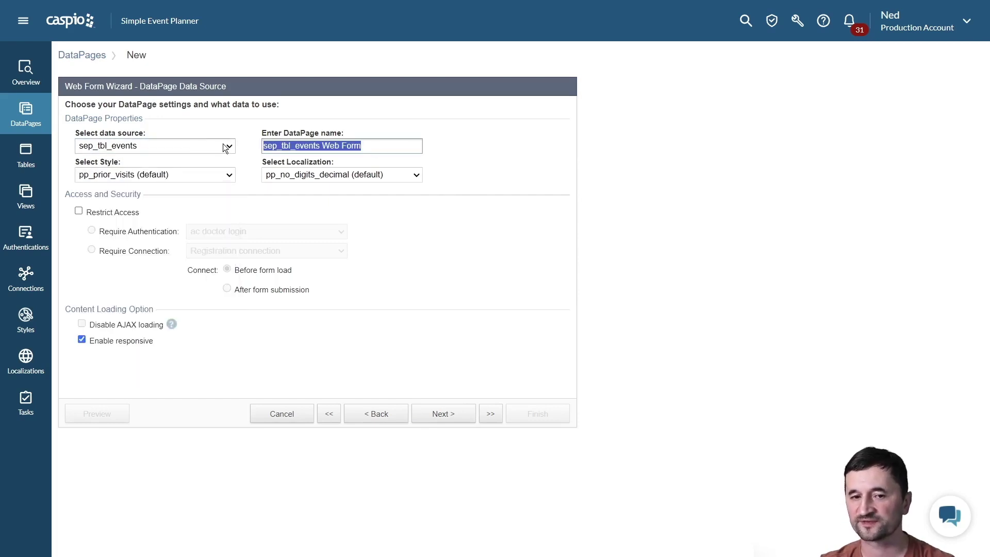
pyautogui.write('Create a new')
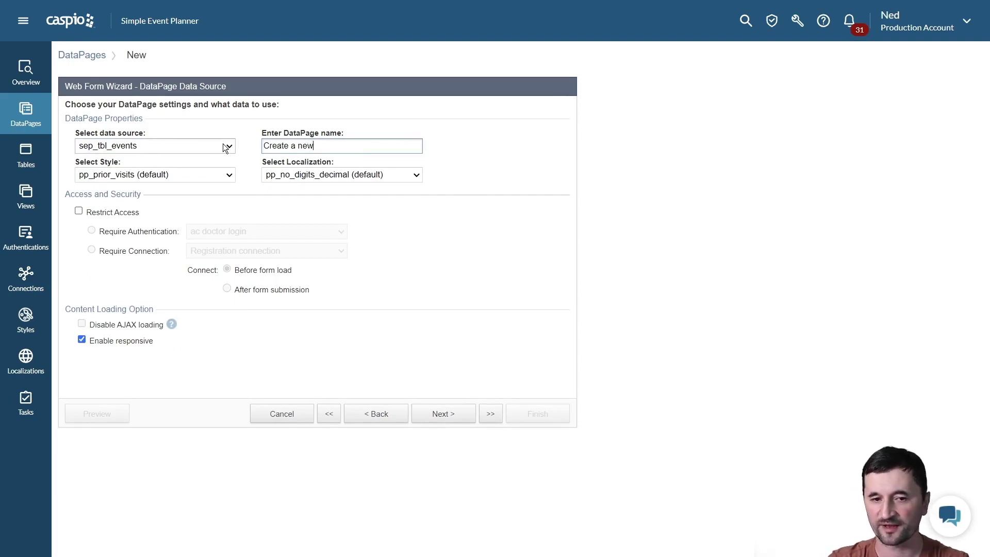
pyautogui.write(' event')
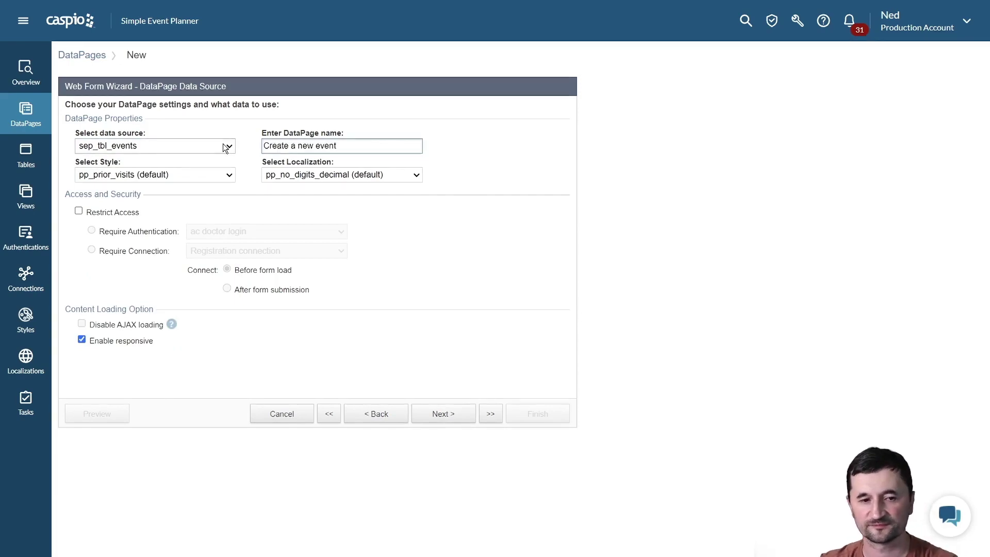
# Step: Set the DataPage's style to the Blue template and its localization to the English template
pyautogui.click(221, 175)
pyautogui.scroll(10, 191, 213)
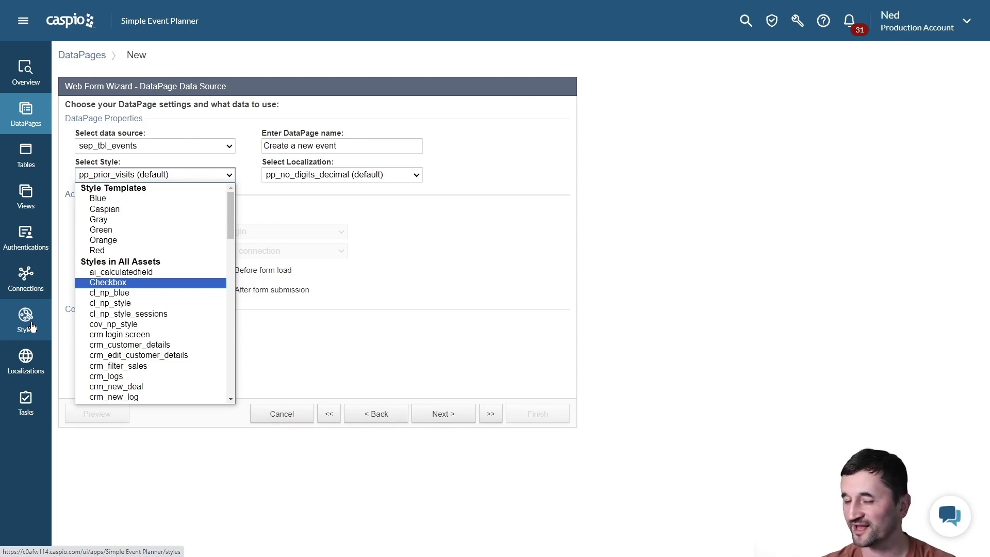
pyautogui.click(141, 199)
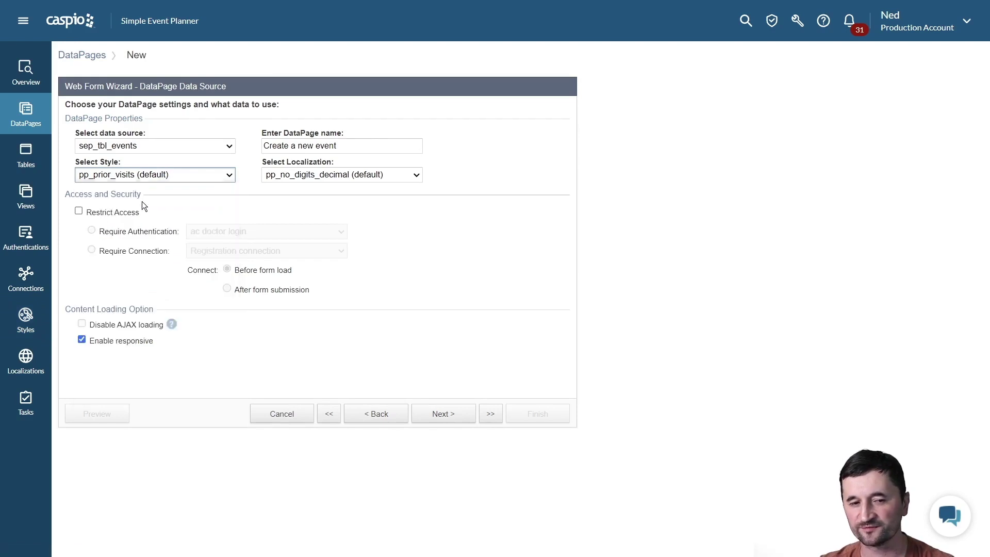
pyautogui.click(331, 177)
pyautogui.scroll(5, 328, 200)
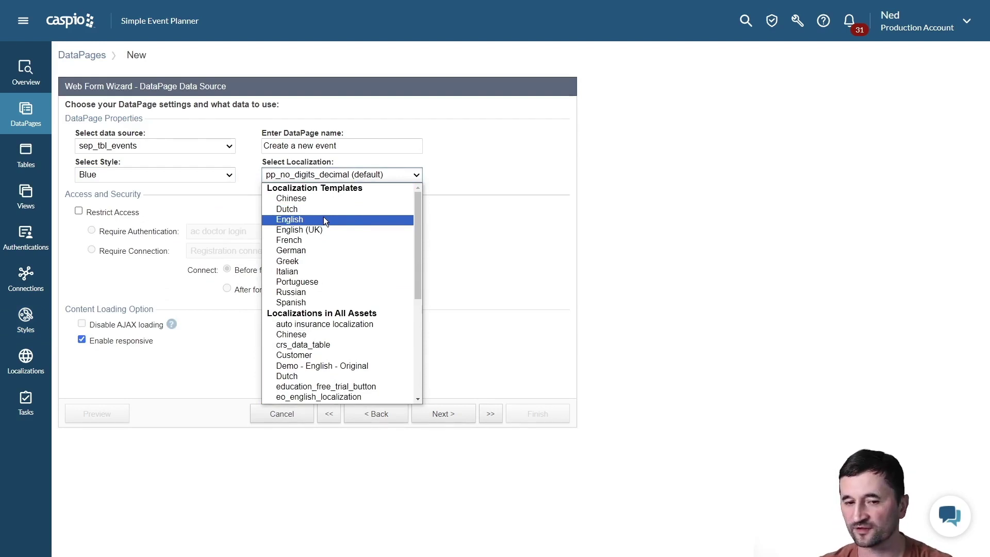
pyautogui.click(324, 221)
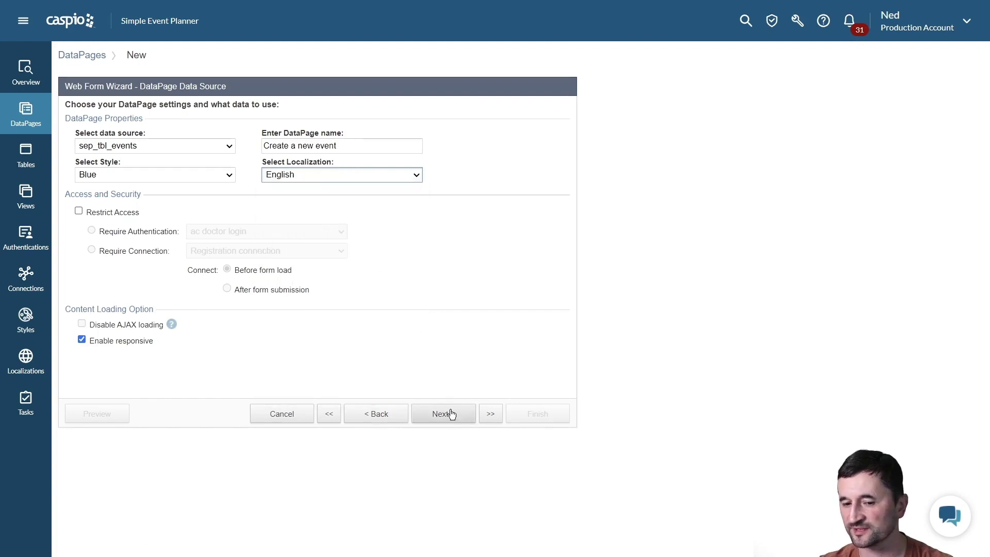
# Step: Include all available fields of the events table in the web form, and continue to the field configuration
pyautogui.click(448, 412)
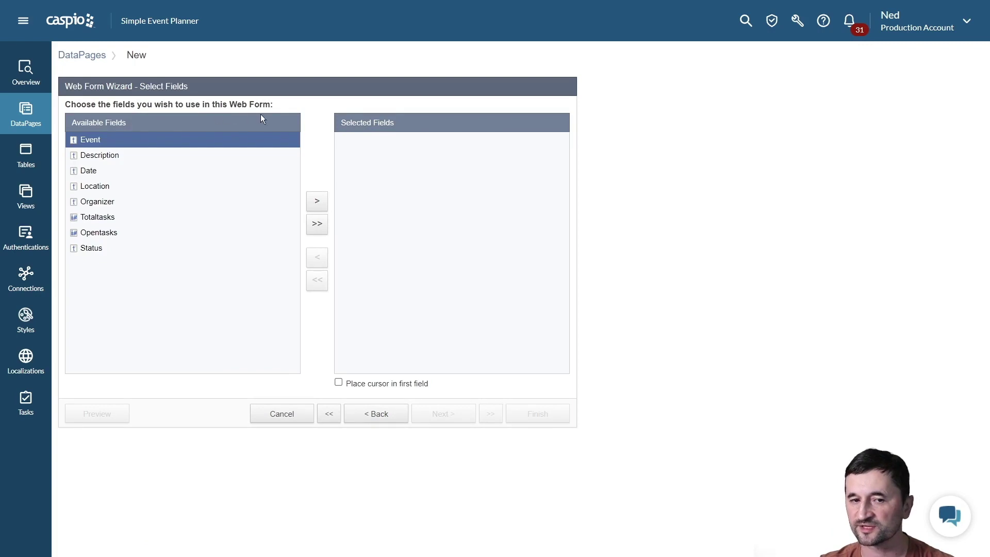
pyautogui.click(312, 205)
pyautogui.click(313, 204)
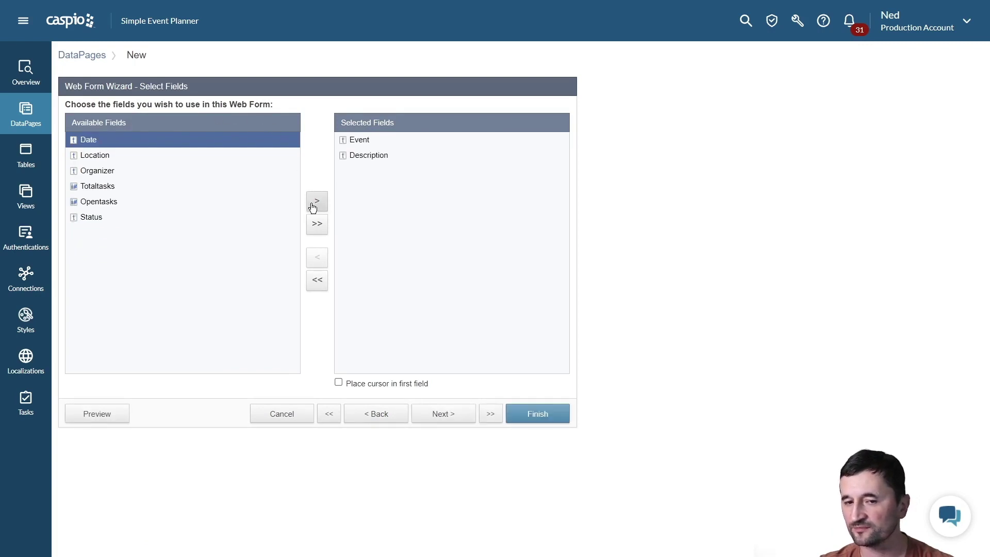
pyautogui.click(317, 225)
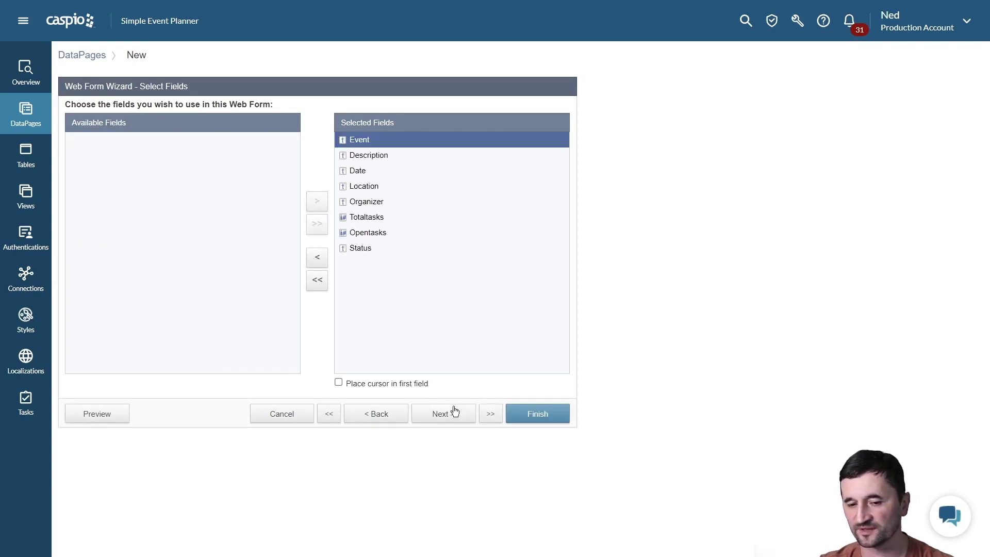
pyautogui.click(452, 412)
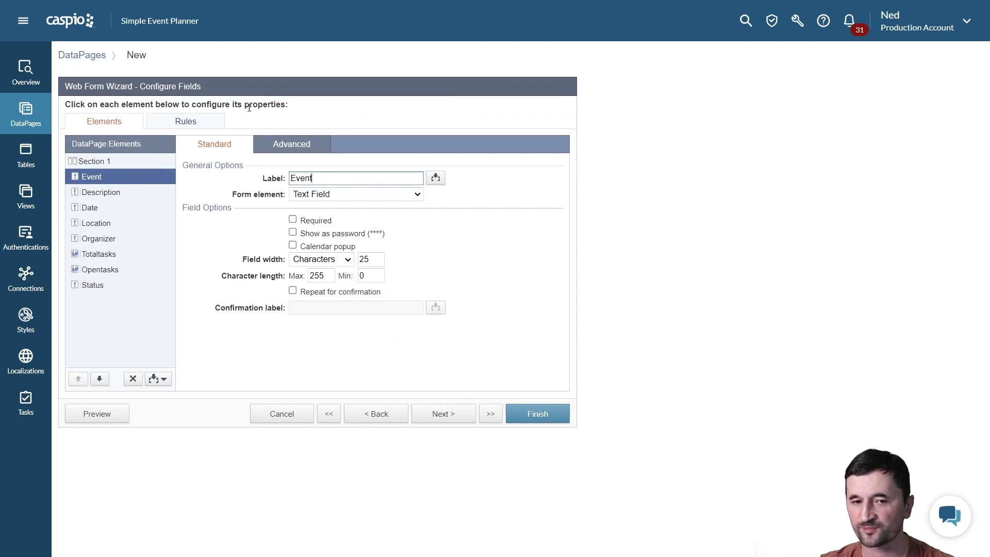
# Step: Look through the properties of the Description and Date fields and the form element types available for Date
pyautogui.moveTo(244, 104); pyautogui.dragTo(298, 104)
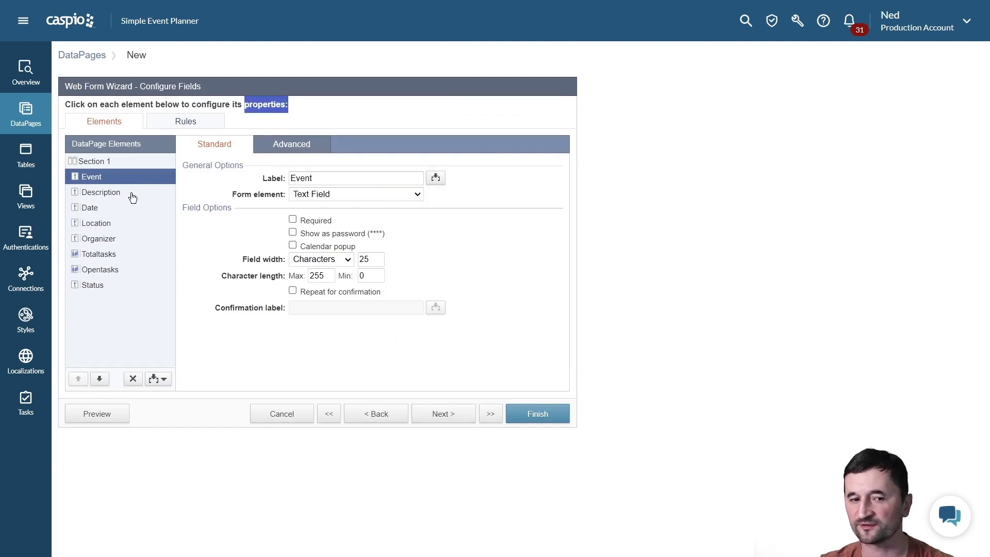
pyautogui.click(131, 193)
pyautogui.click(125, 208)
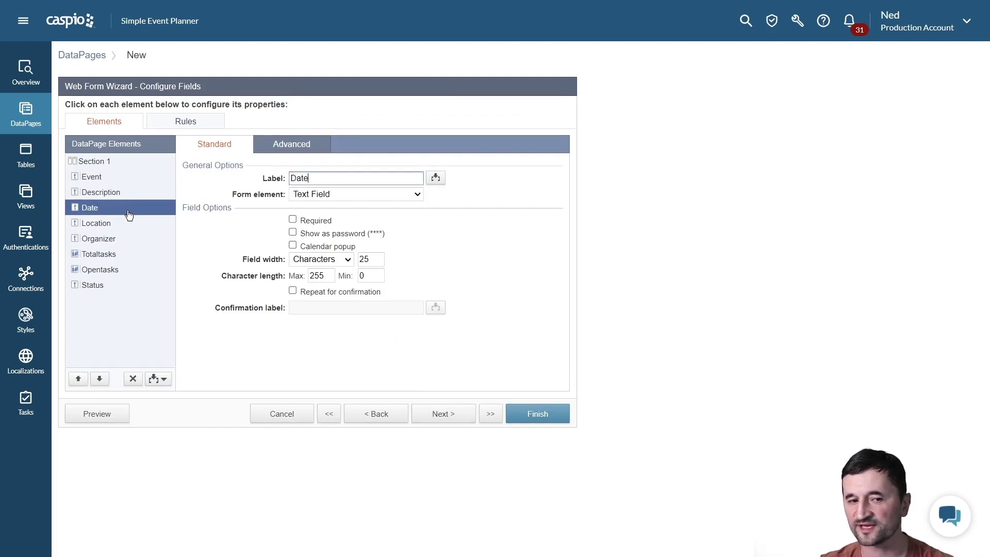
pyautogui.click(335, 195)
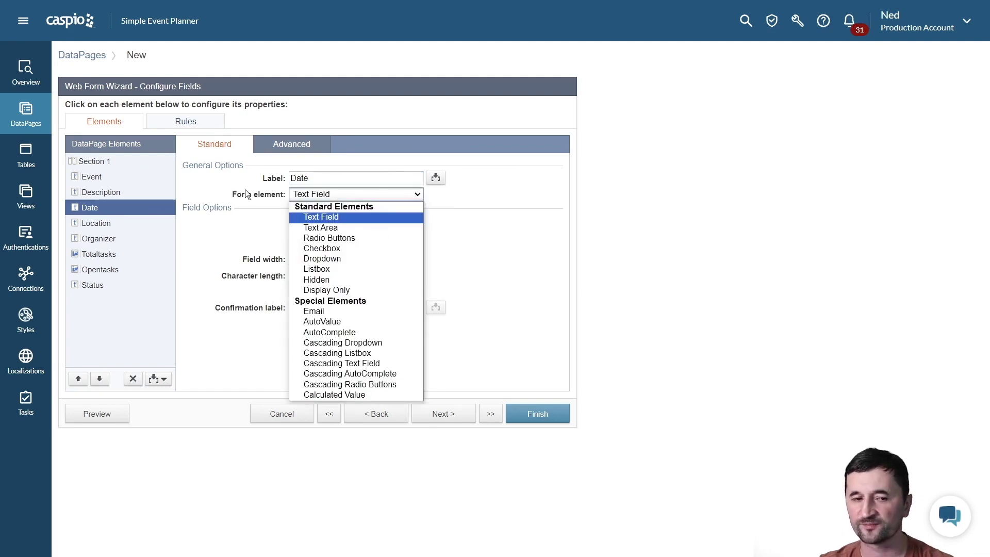
# Step: Make the Event field required, and change the Description field's form element to Text Area
pyautogui.click(98, 177)
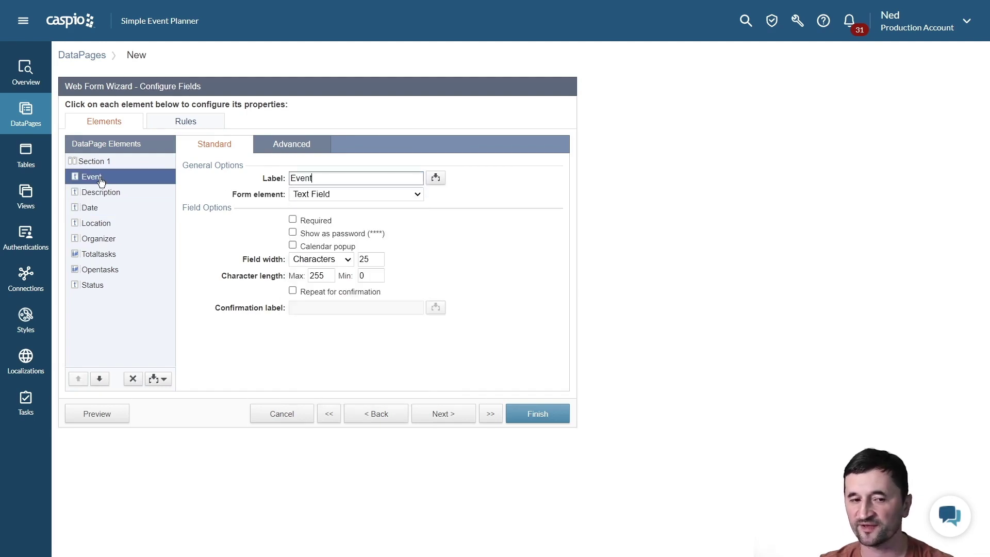
pyautogui.click(292, 219)
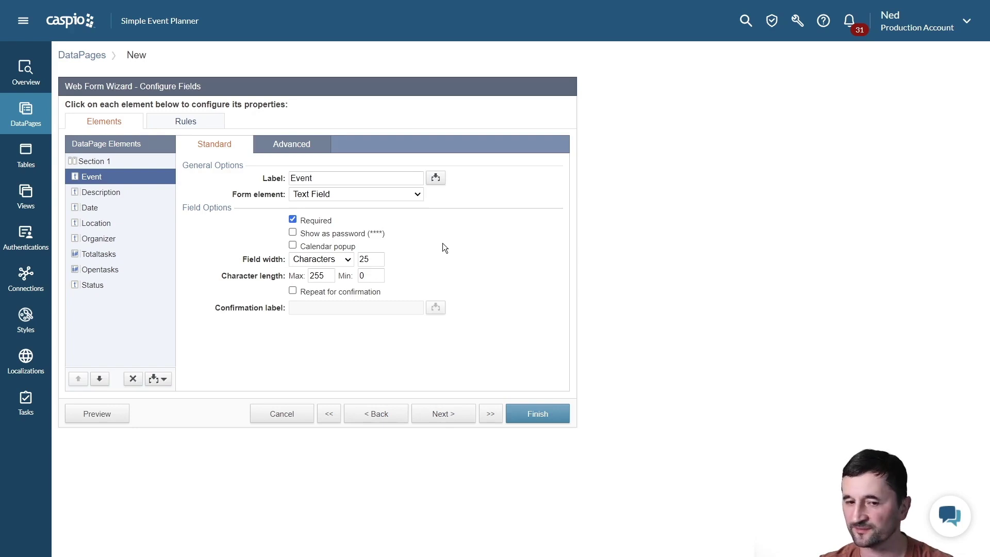
pyautogui.click(134, 197)
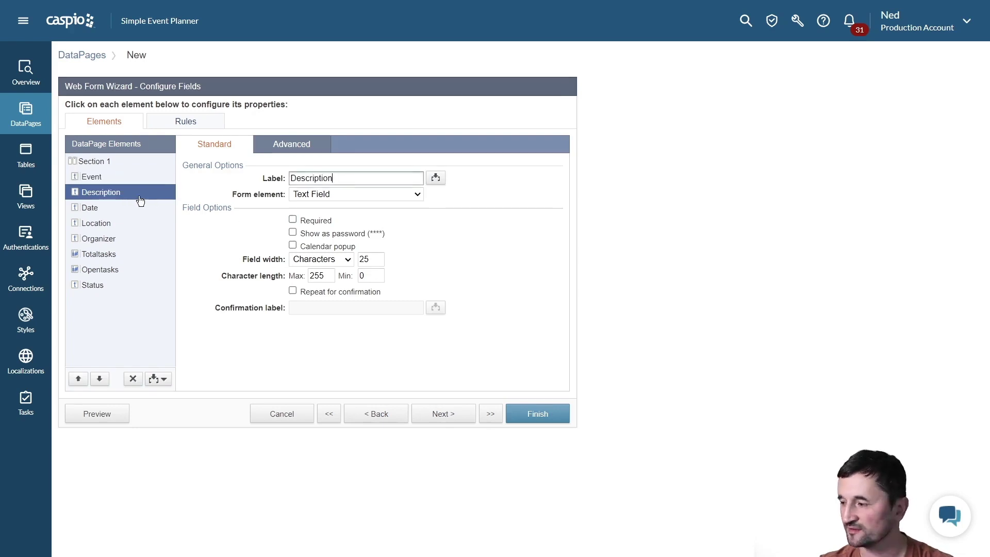
pyautogui.click(319, 195)
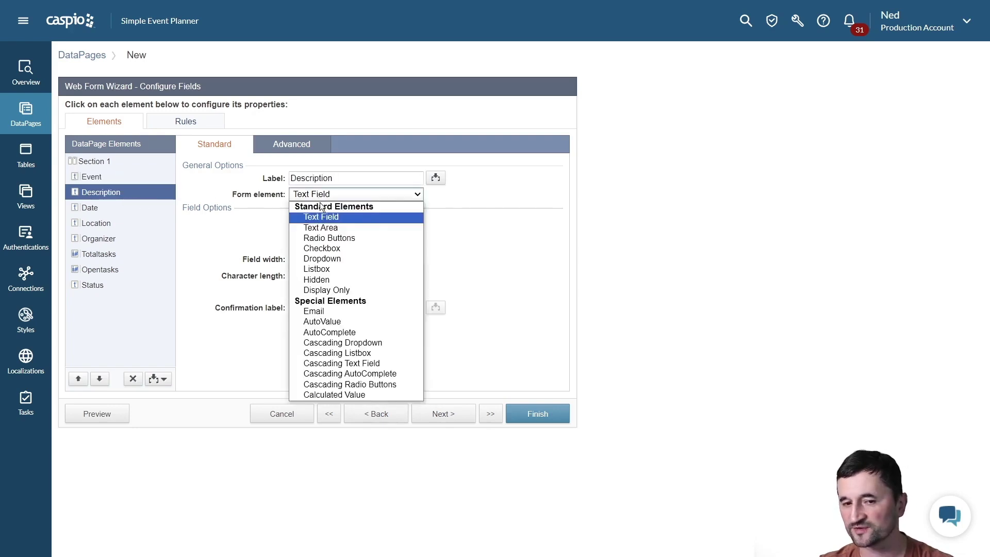
pyautogui.click(321, 229)
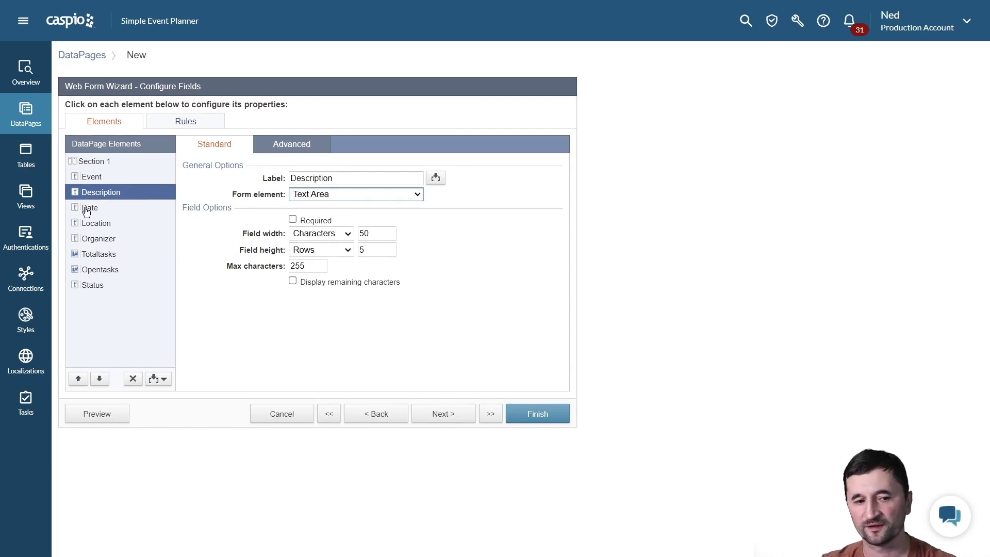
# Step: Make the Date field required and enable its calendar popup
pyautogui.click(92, 207)
pyautogui.click(292, 221)
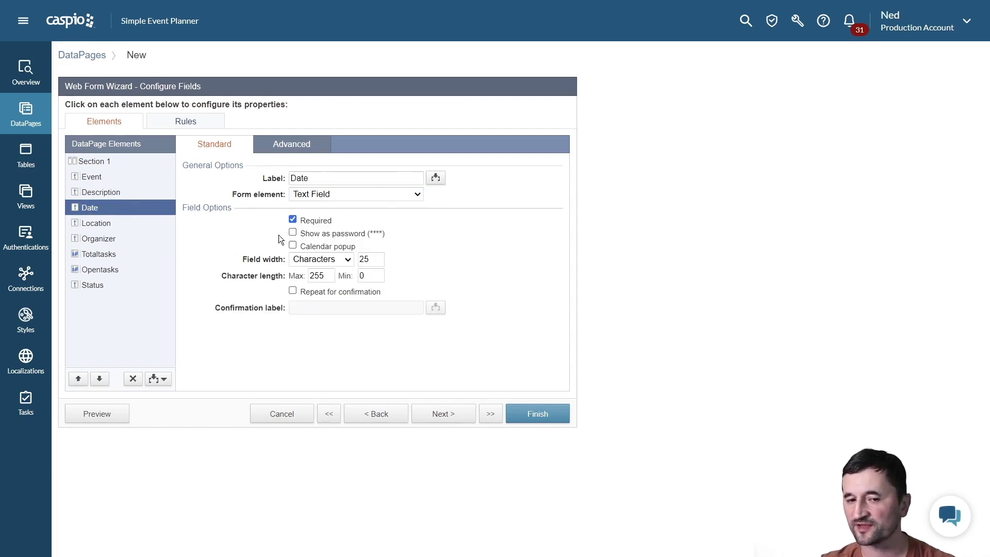
pyautogui.click(292, 246)
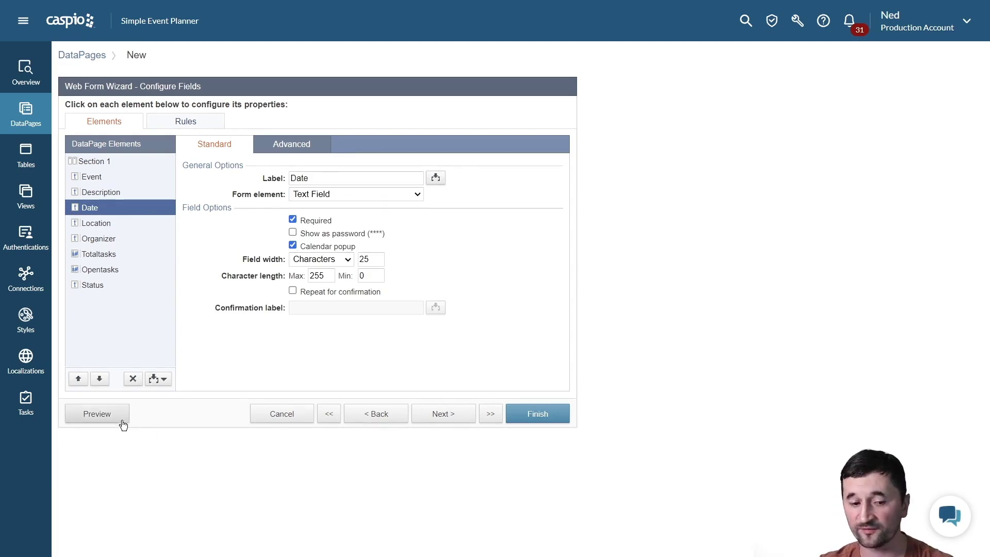
# Step: Preview the form and check the Date field's calendar popup
pyautogui.click(110, 415)
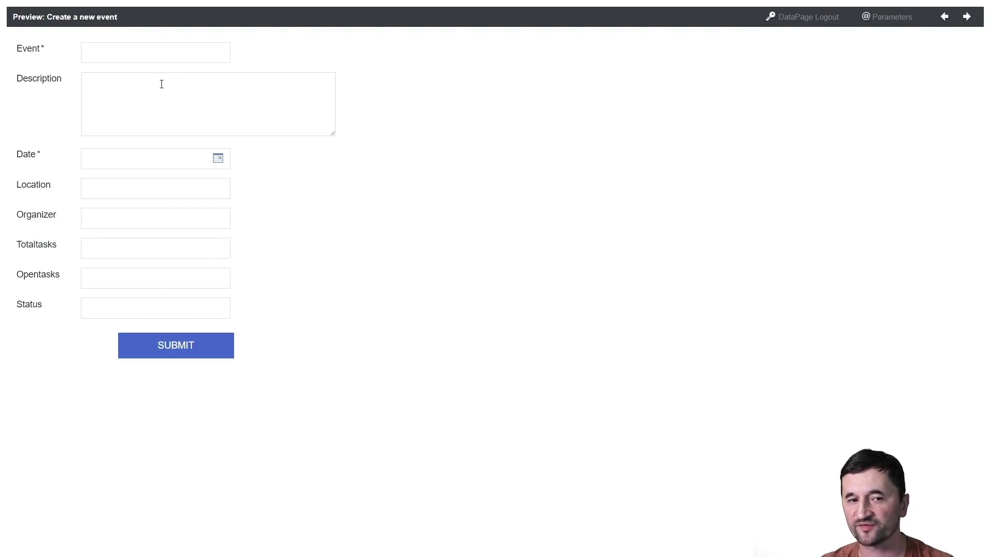
pyautogui.click(218, 159)
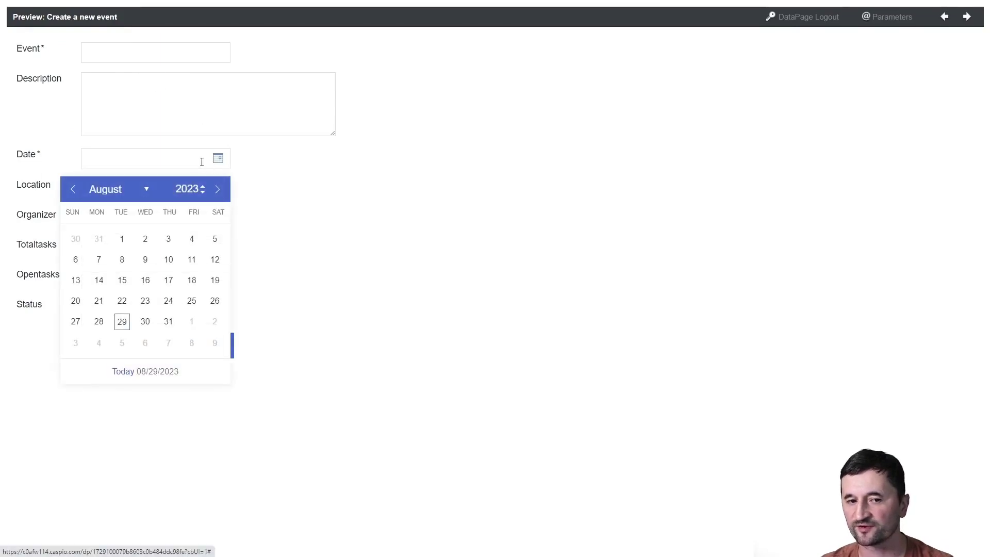
pyautogui.click(196, 158)
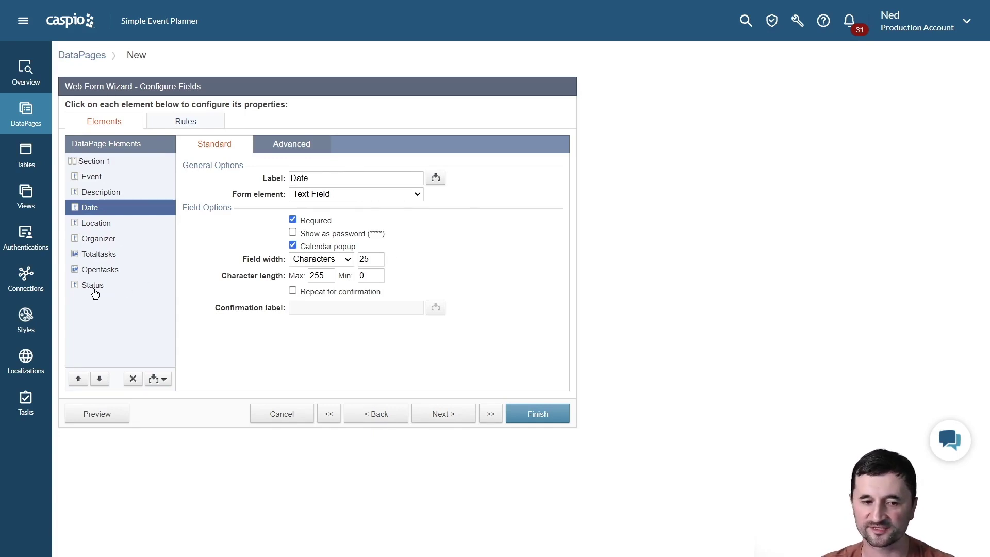
# Step: Change the Status field's form element to Dropdown
pyautogui.click(92, 285)
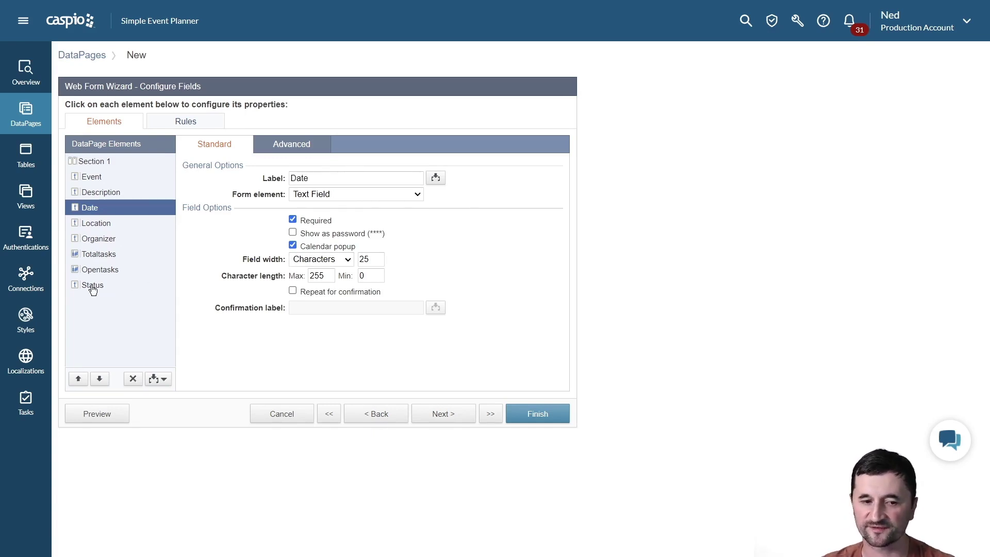
pyautogui.click(365, 195)
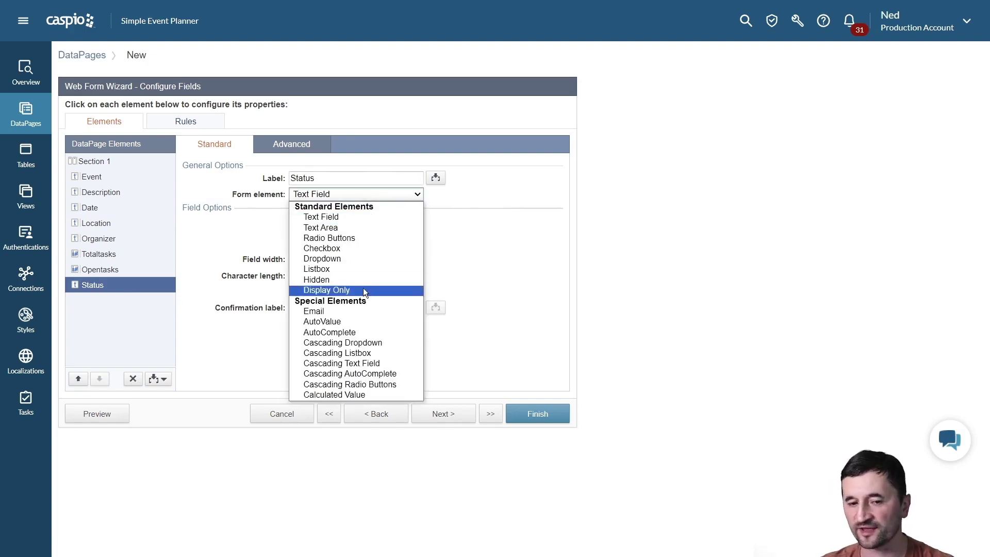
pyautogui.click(360, 258)
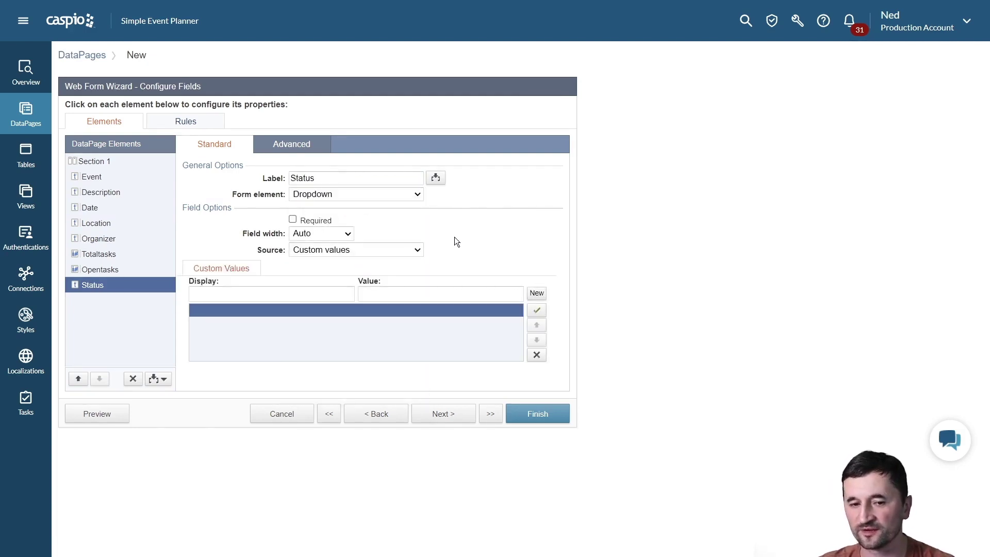
# Step: Try a lookup table or view as the Status dropdown's source, and return it to custom values
pyautogui.click(361, 252)
pyautogui.click(355, 273)
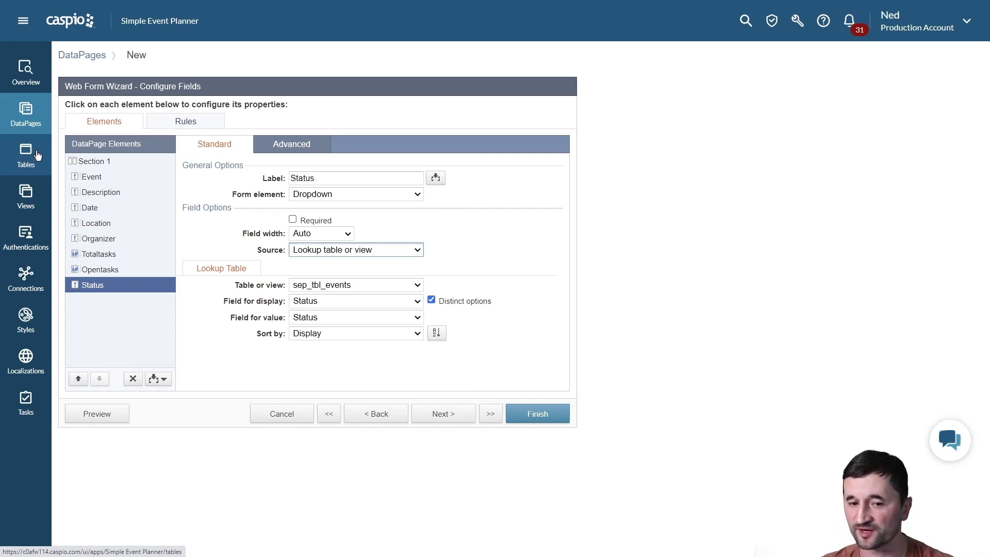
pyautogui.click(332, 249)
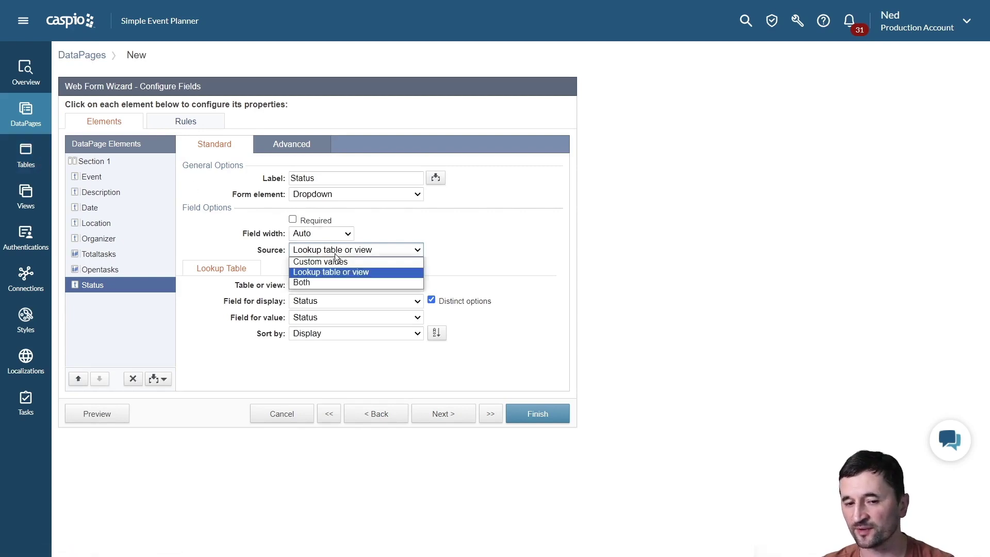
pyautogui.click(334, 262)
# Step: Add the custom values New, Pending, Completed and Canceled to the Status dropdown
pyautogui.click(340, 289)
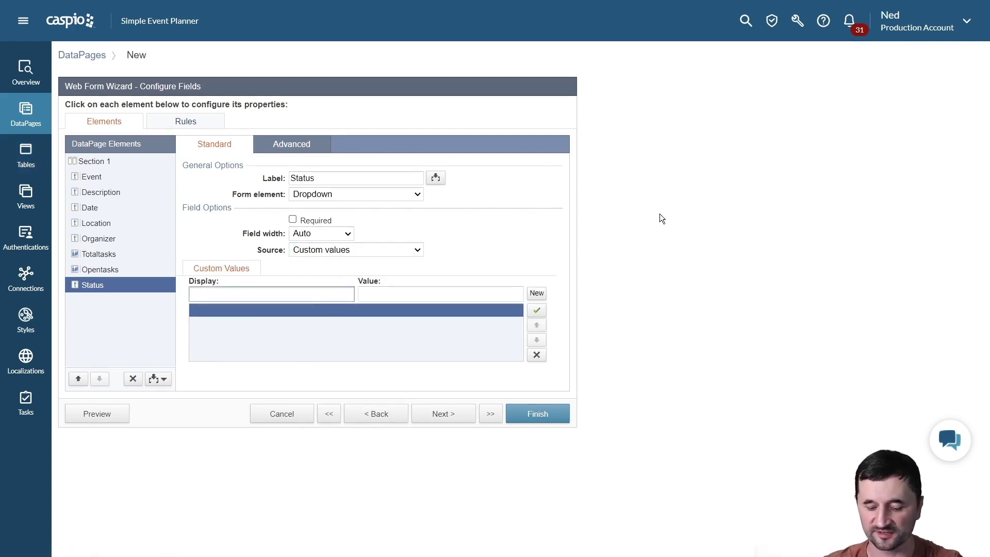
pyautogui.write('New')
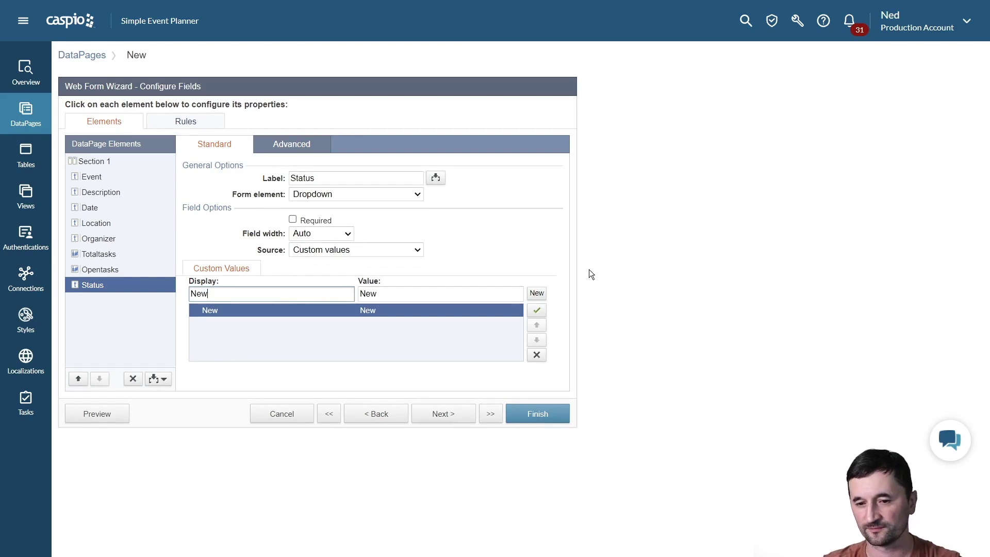
pyautogui.click(538, 292)
pyautogui.write('pend')
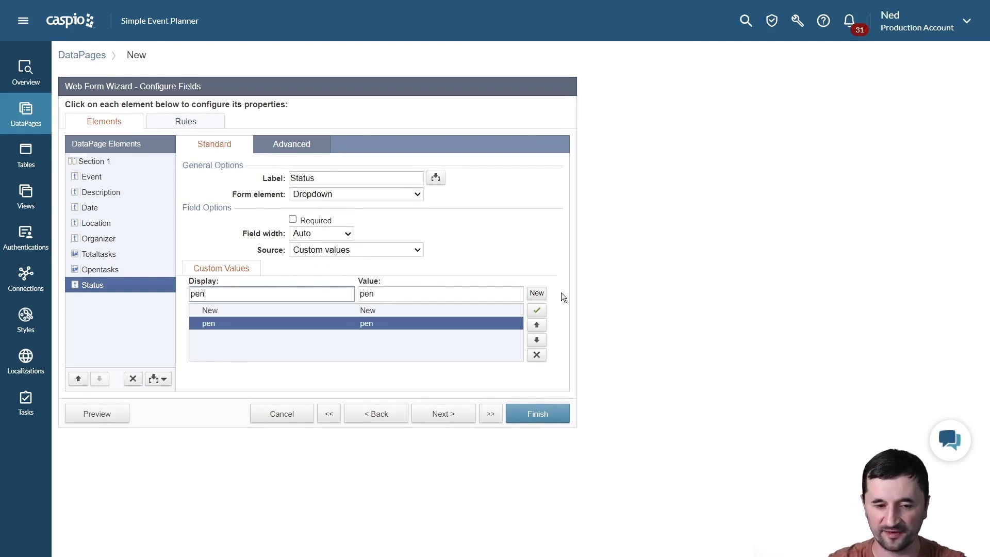
pyautogui.press('BackSpace')
pyautogui.press('BackSpace')
pyautogui.press('BackSpace')
pyautogui.press('BackSpace')
pyautogui.write('Pending')
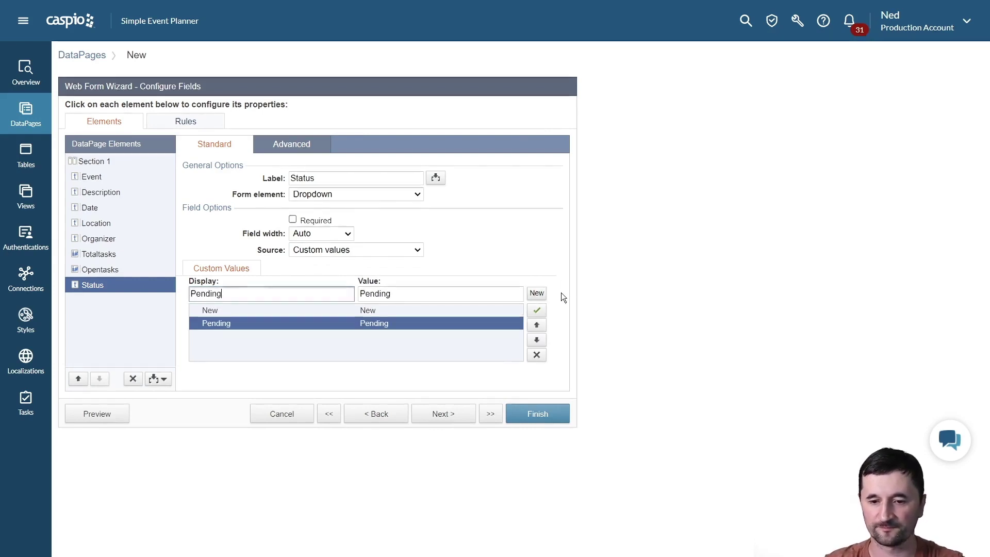
pyautogui.click(536, 294)
pyautogui.write('Completed')
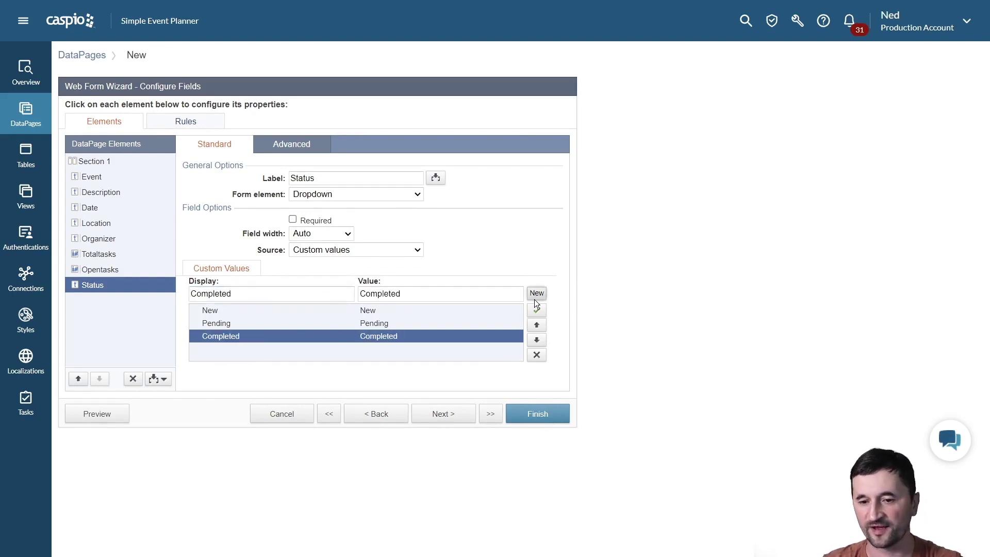
pyautogui.click(535, 300)
pyautogui.write('Canceled')
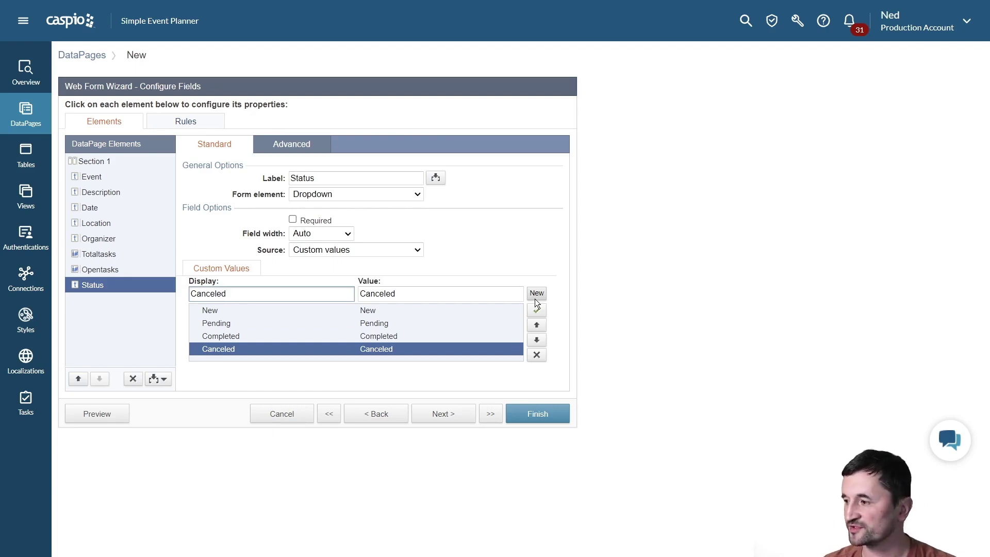
# Step: Add a form rule with the criterion that Status equals Pending
pyautogui.click(192, 127)
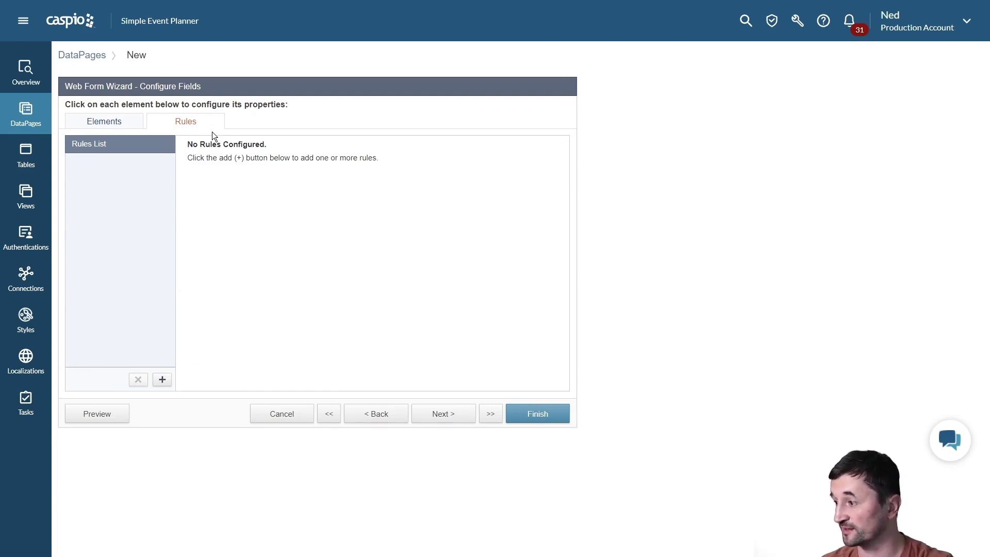
pyautogui.click(162, 380)
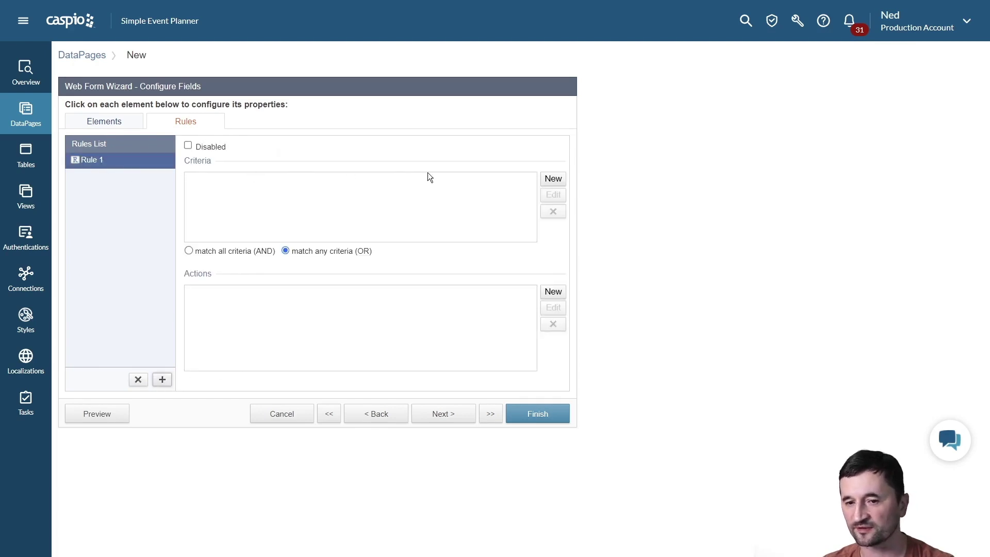
pyautogui.click(552, 178)
pyautogui.click(515, 222)
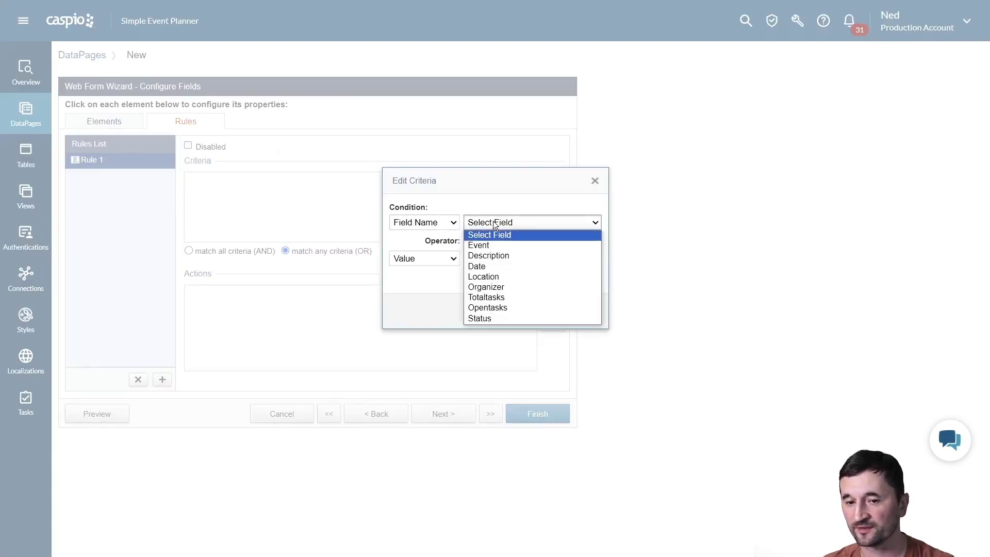
pyautogui.click(495, 318)
pyautogui.click(493, 262)
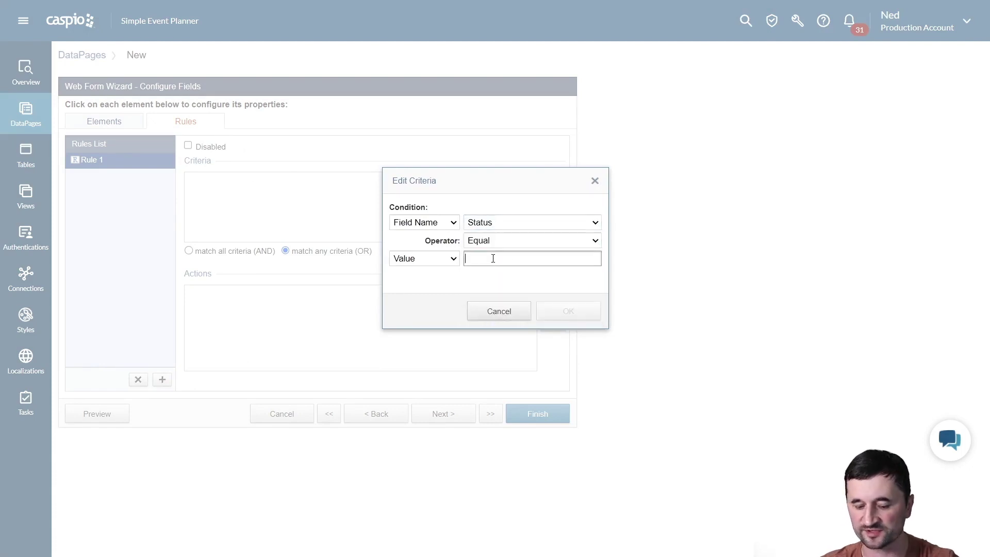
pyautogui.write('Pending')
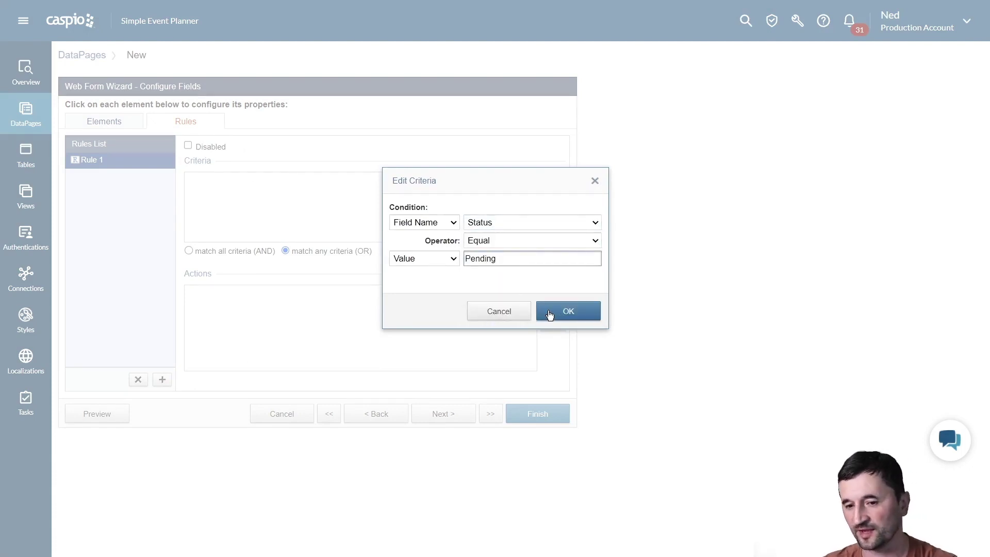
pyautogui.click(558, 311)
# Step: Add an action to the Status rule that makes the Description field required
pyautogui.click(552, 292)
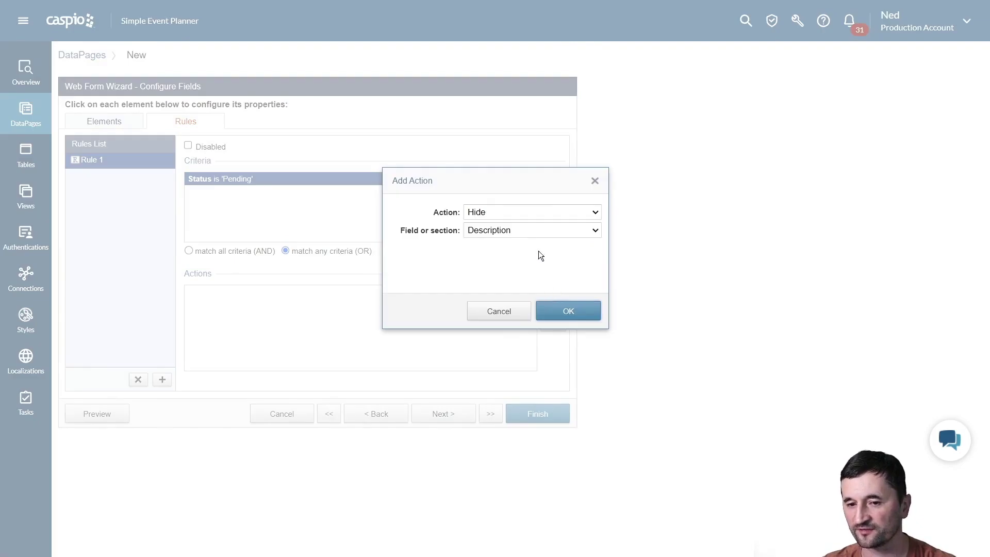
pyautogui.click(521, 213)
pyautogui.click(510, 245)
pyautogui.click(509, 232)
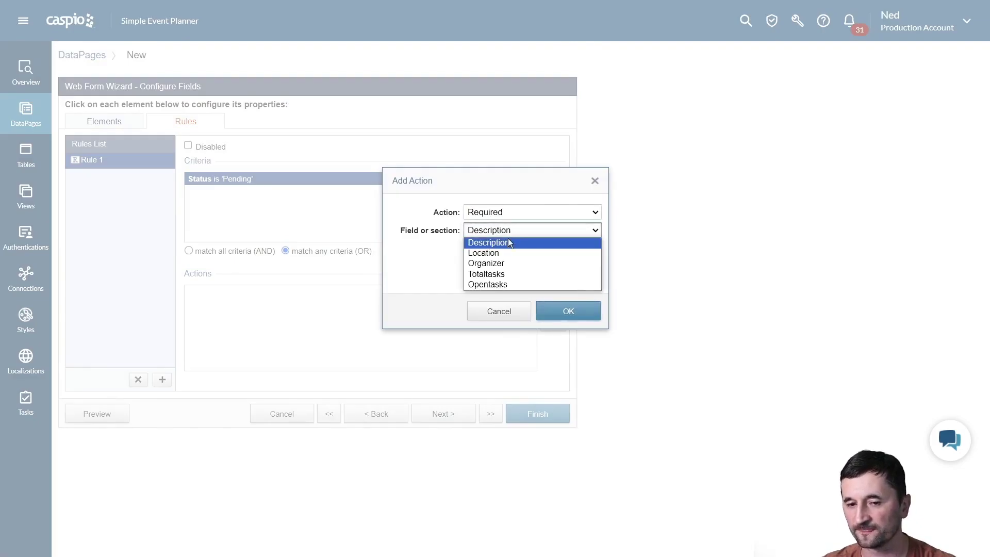
pyautogui.click(509, 244)
pyautogui.click(510, 215)
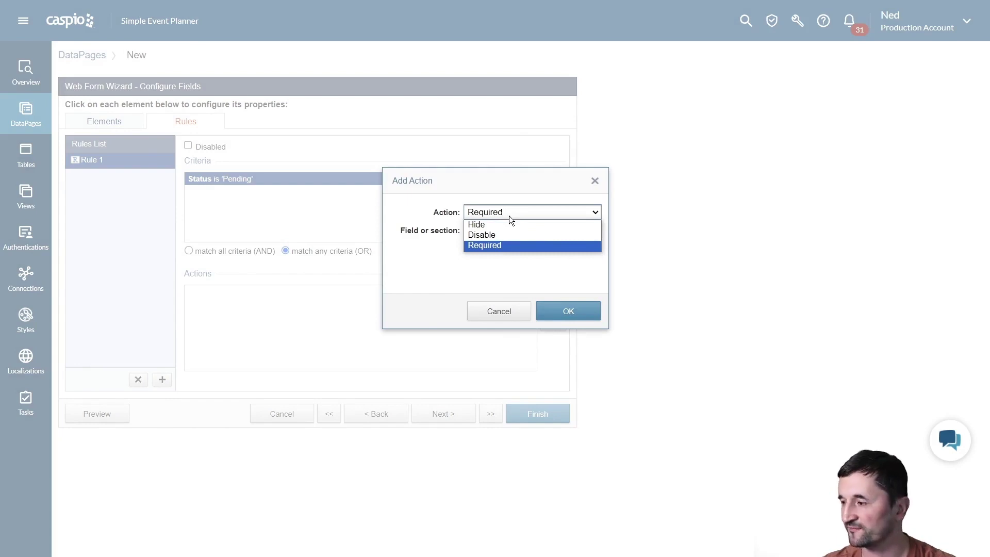
pyautogui.click(517, 188)
pyautogui.click(542, 311)
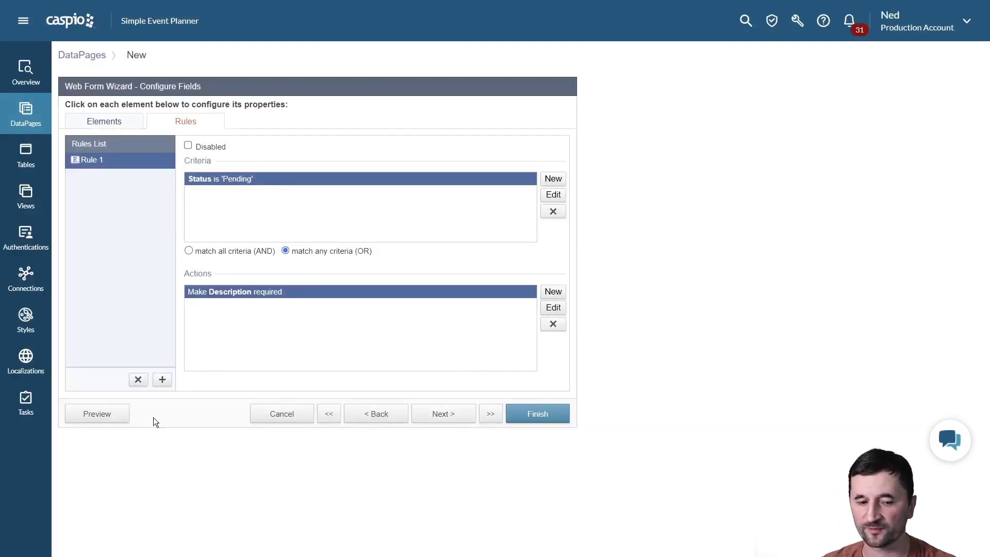
# Step: Preview the form and set Status to Pending to test the Description rule
pyautogui.click(97, 414)
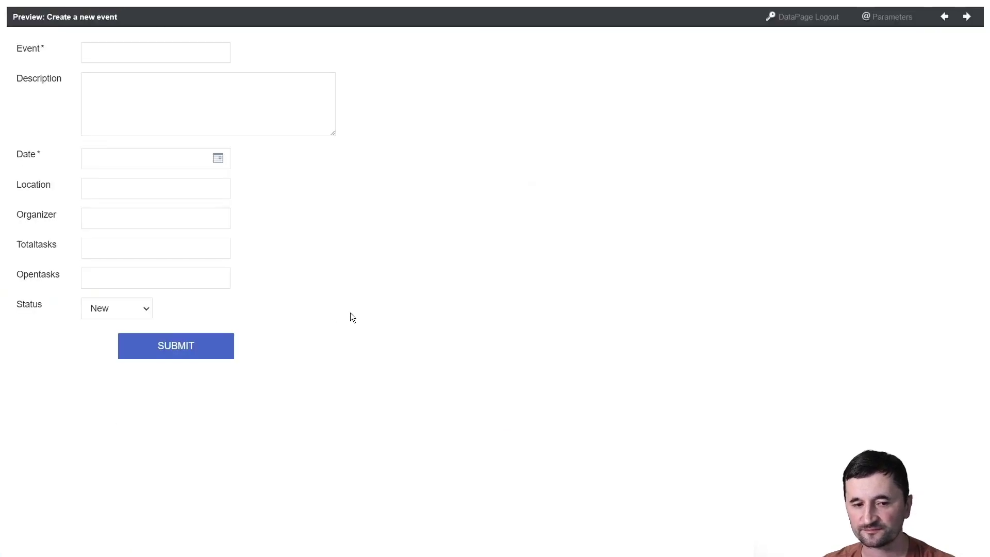
pyautogui.click(147, 310)
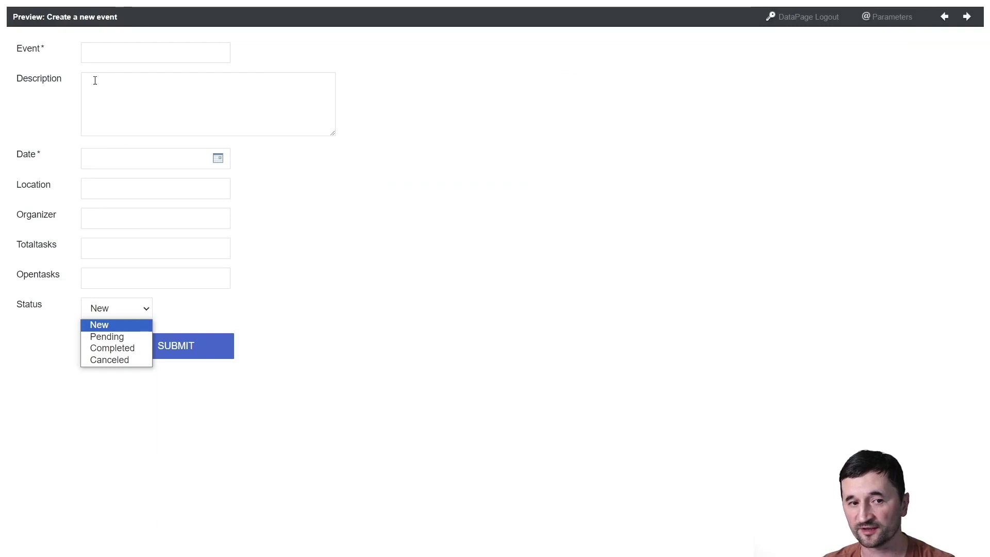
pyautogui.click(140, 337)
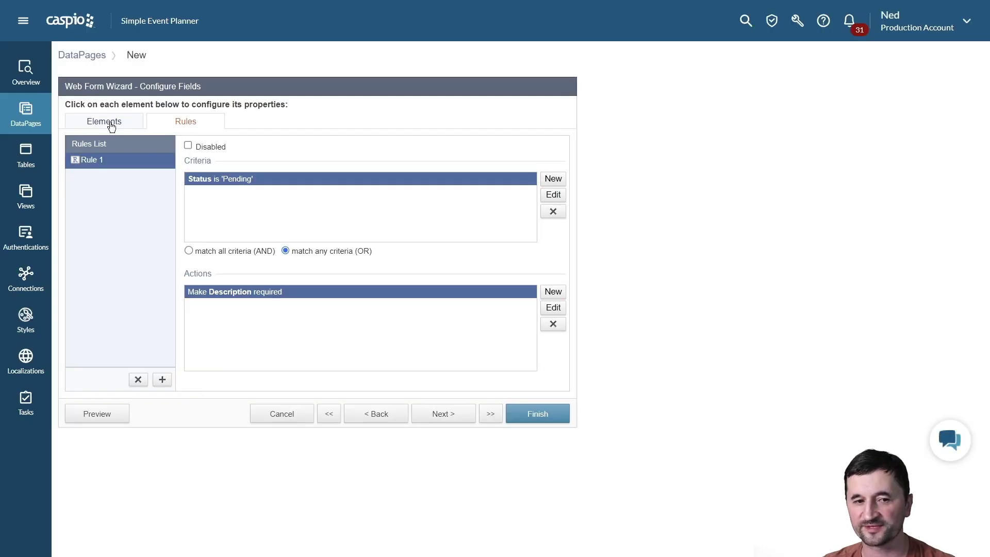
# Step: Insert an HTML block above the Event field in the form's elements
pyautogui.click(111, 124)
pyautogui.click(103, 176)
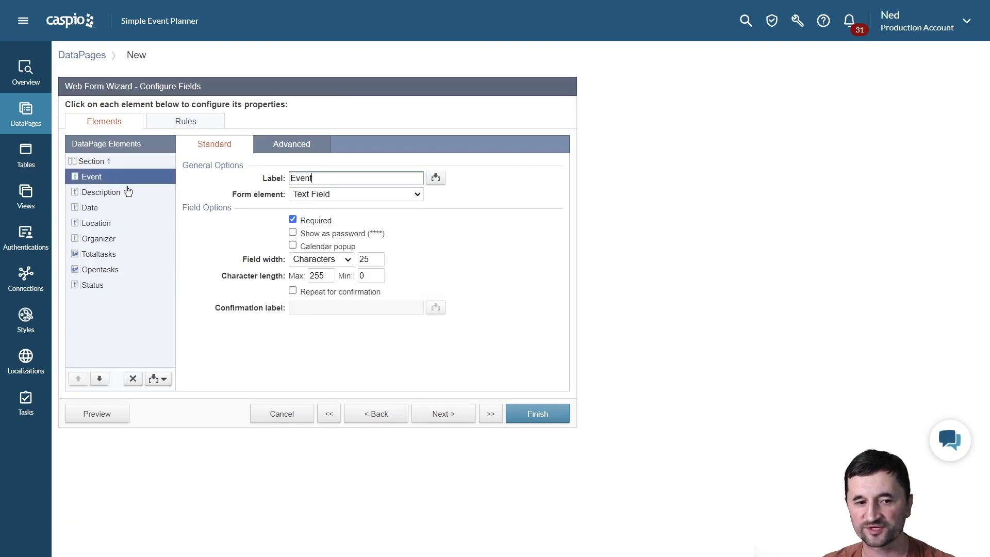
pyautogui.click(159, 379)
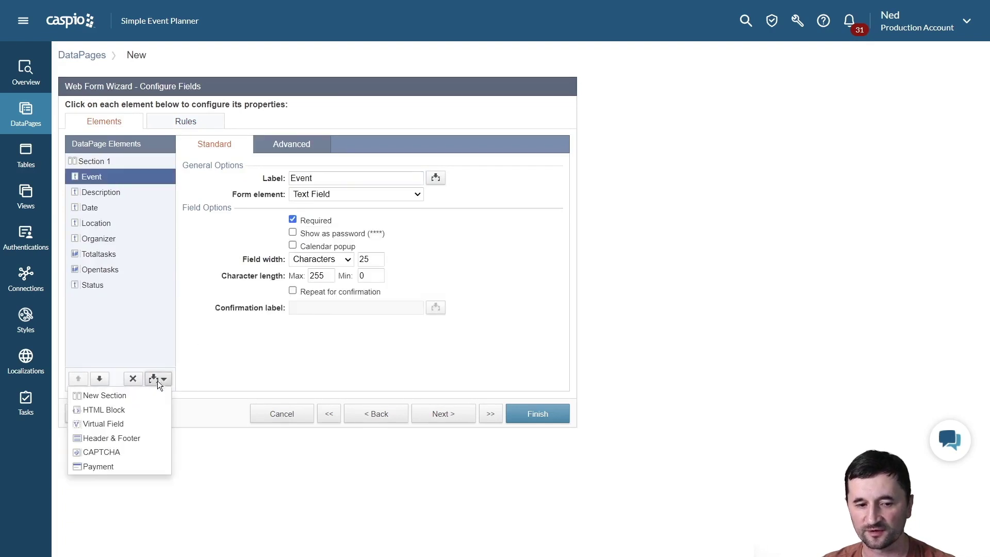
pyautogui.click(167, 415)
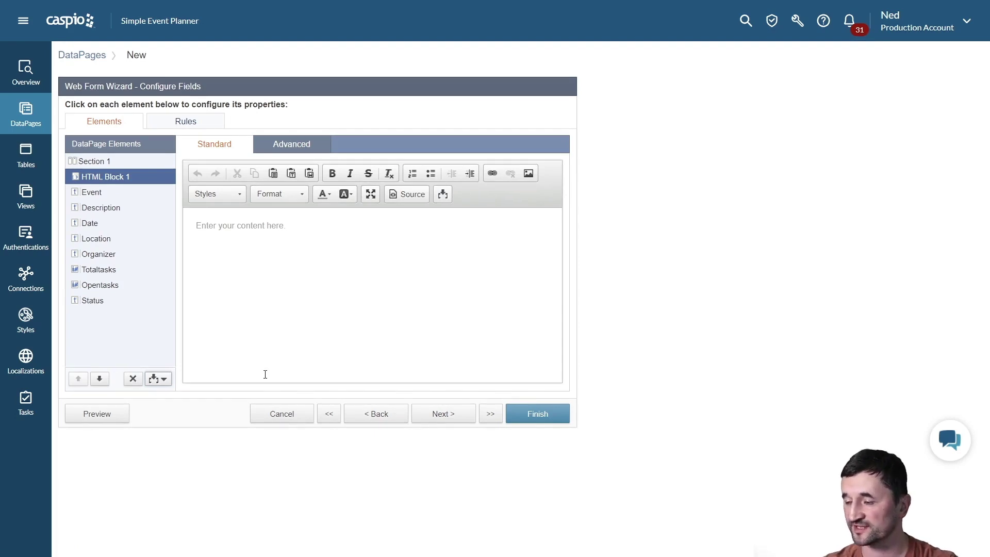
# Step: Enter the text "Create a new event" in the HTML block
pyautogui.click(303, 245)
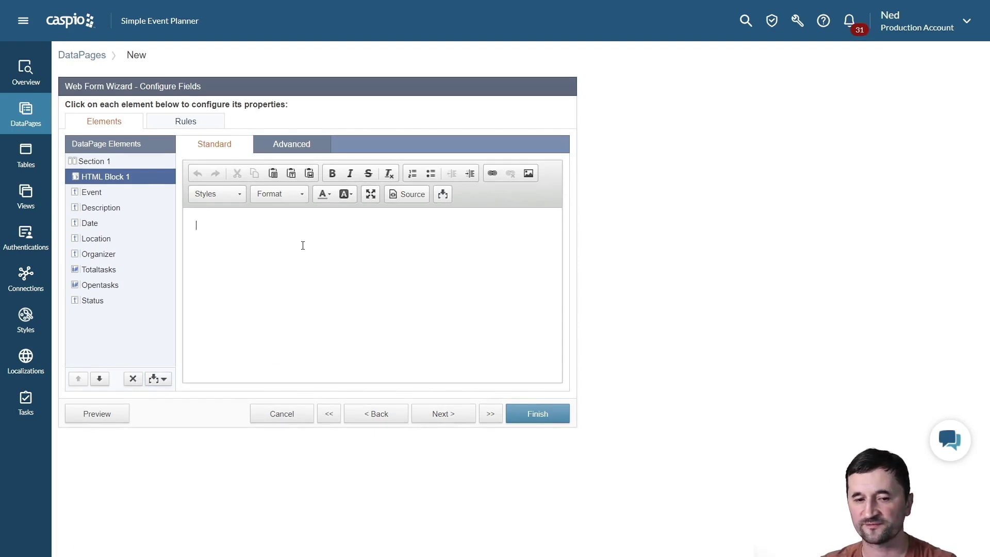
pyautogui.write('Create a')
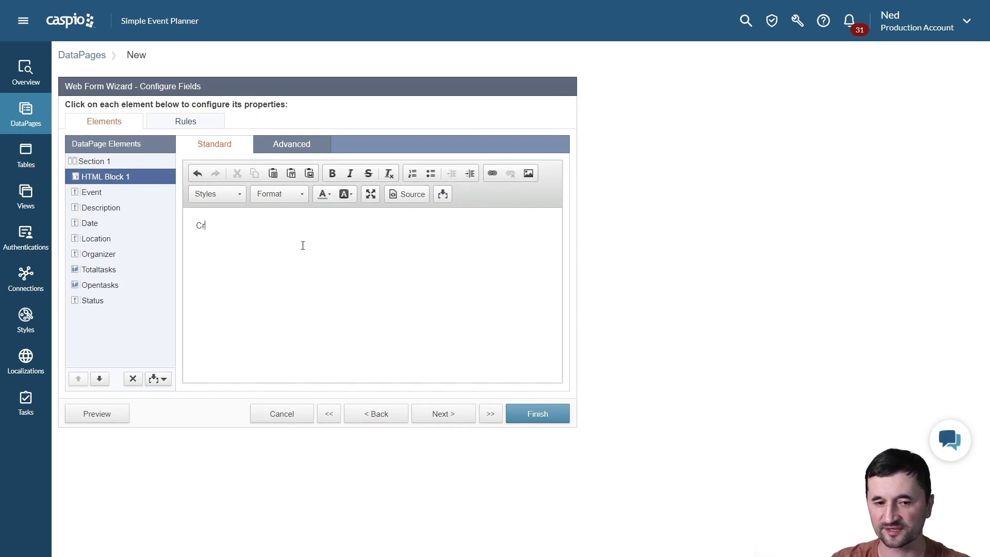
pyautogui.press('BackSpace')
pyautogui.press('BackSpace')
pyautogui.write('a new event')
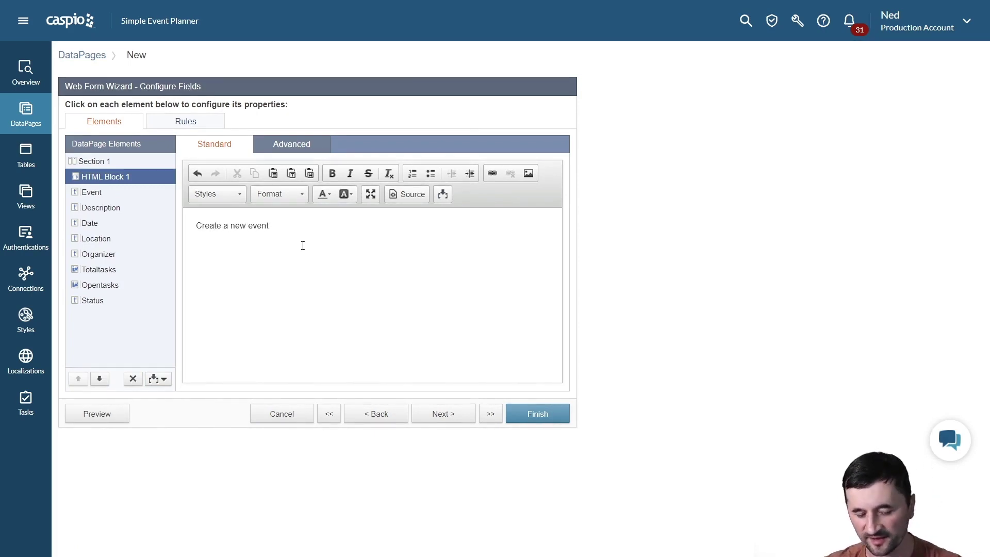
# Step: Format the whole "Create a new event" text as bold Heading 3
pyautogui.hotkey('ctrl', 'a')
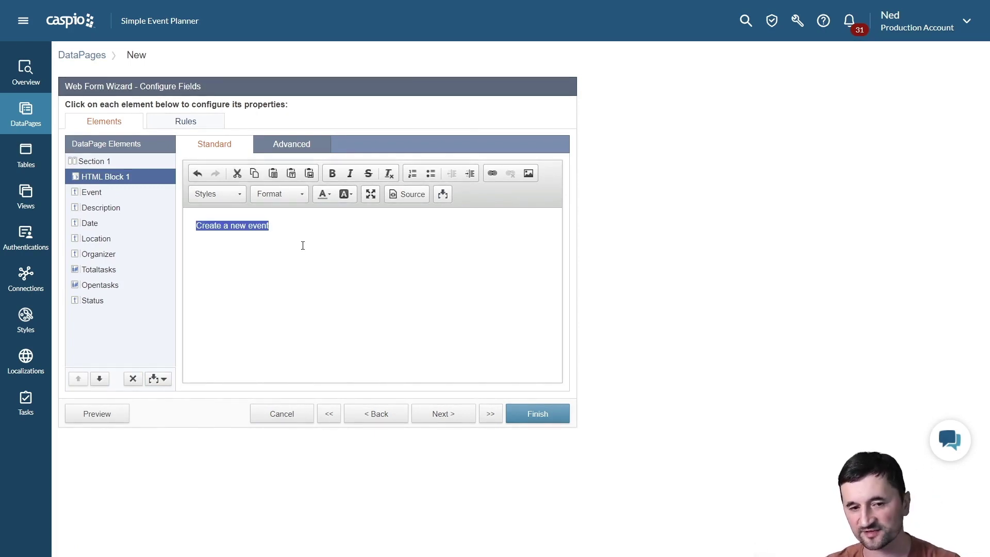
pyautogui.click(332, 173)
pyautogui.click(303, 194)
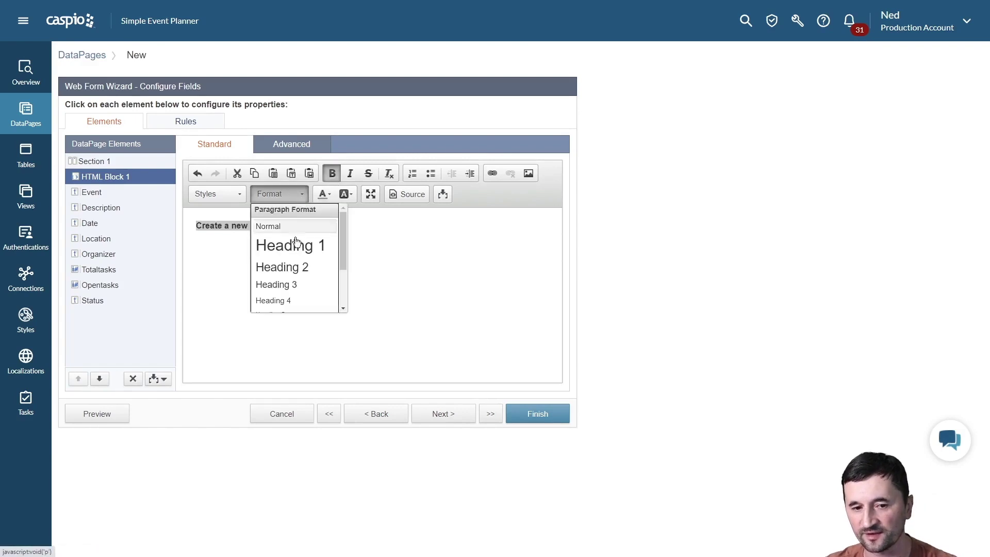
pyautogui.click(287, 285)
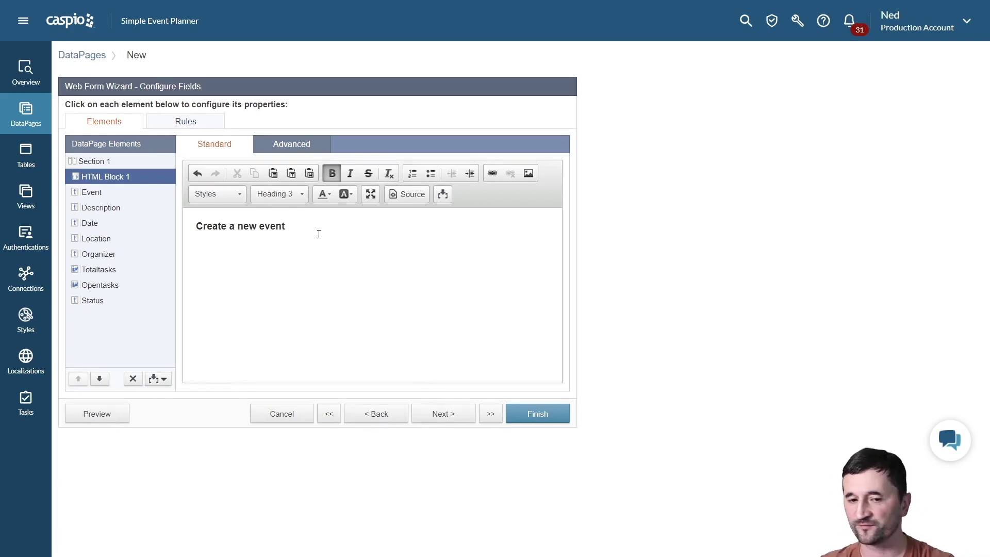
# Step: Show the HTML block's source code and delete the existing heading markup
pyautogui.click(410, 198)
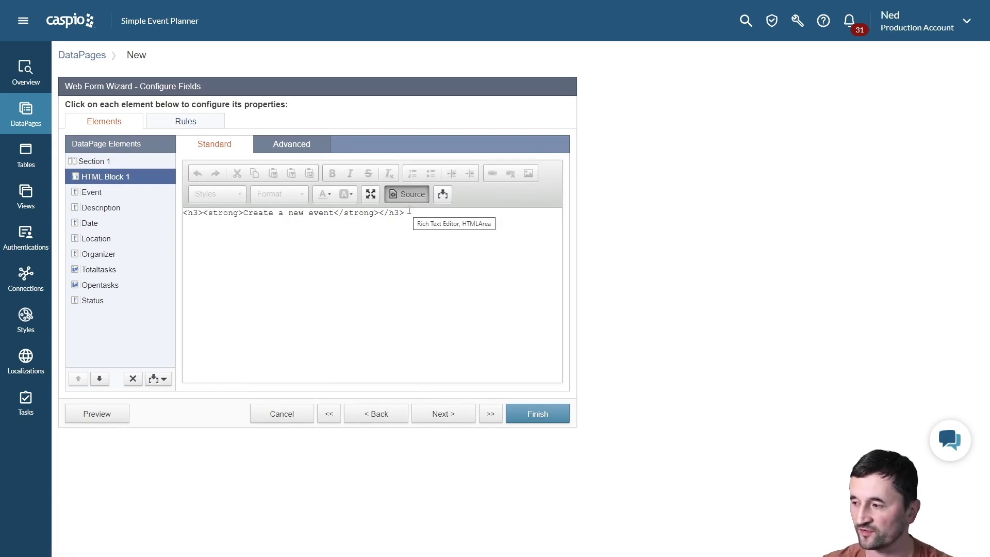
pyautogui.click(412, 214)
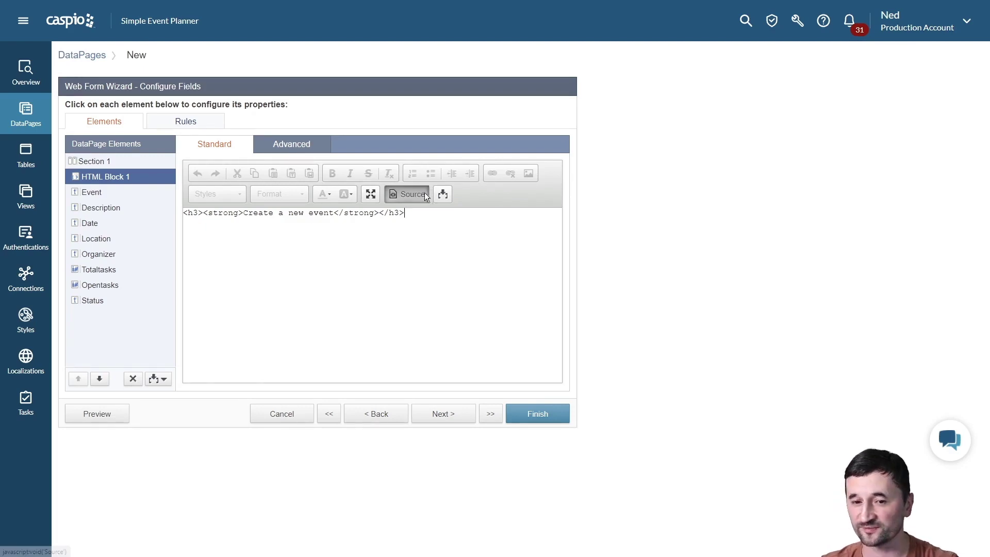
pyautogui.moveTo(407, 213); pyautogui.dragTo(156, 214)
pyautogui.press('BackSpace')
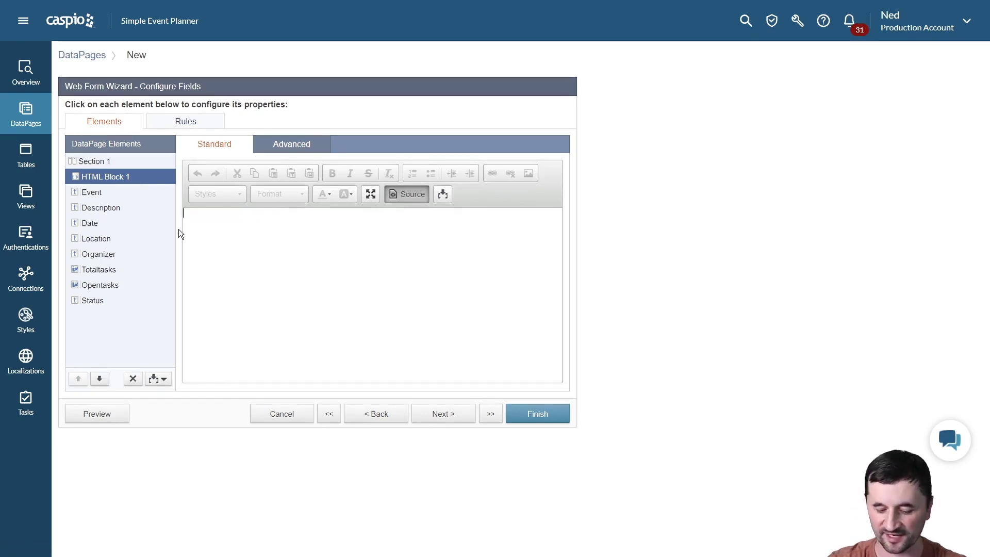
# Step: Write an opening div tag with inline style "background-color: #000; color: #fff; padding: 5px 12px; border-radius: 5px;" in the HTML block
pyautogui.write('<div style')
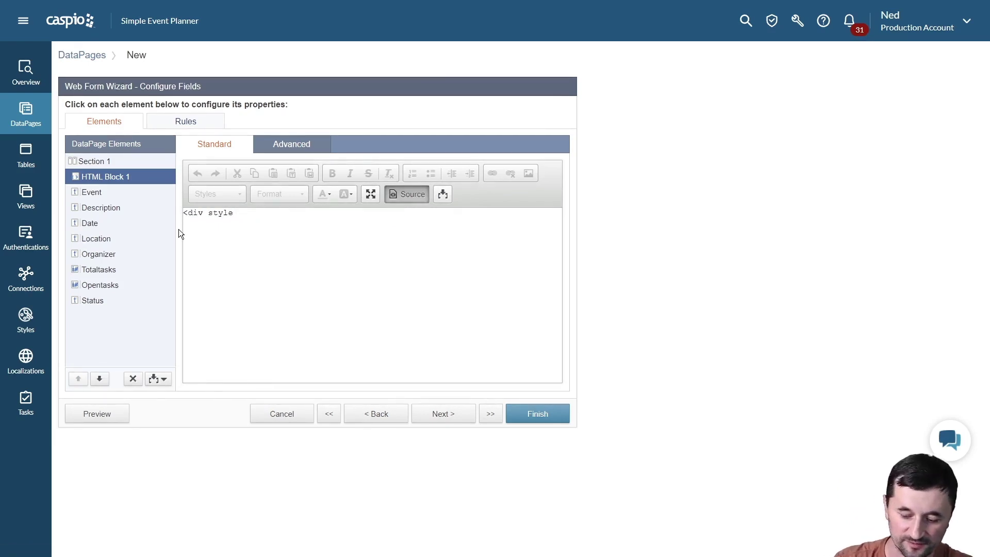
pyautogui.write('="backgroun')
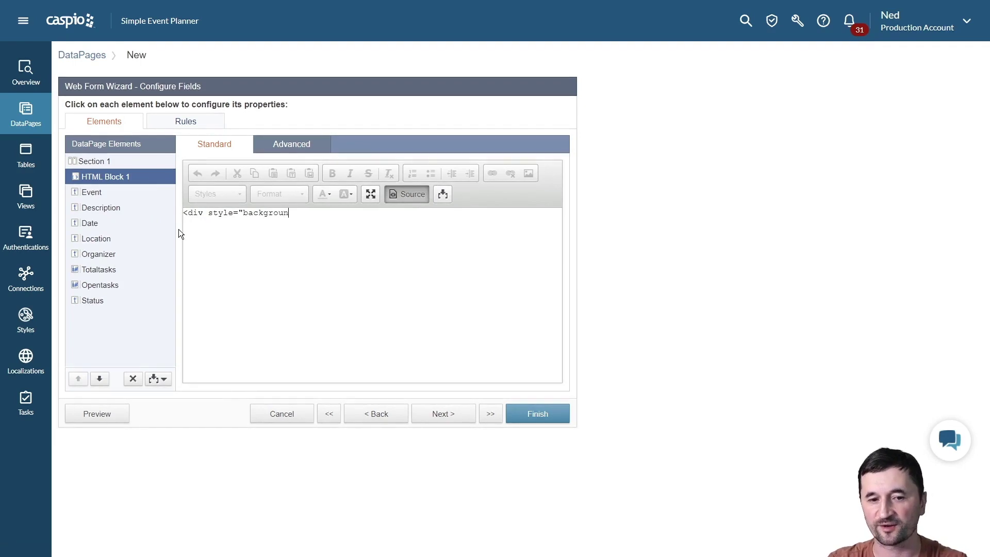
pyautogui.write('d-color: ')
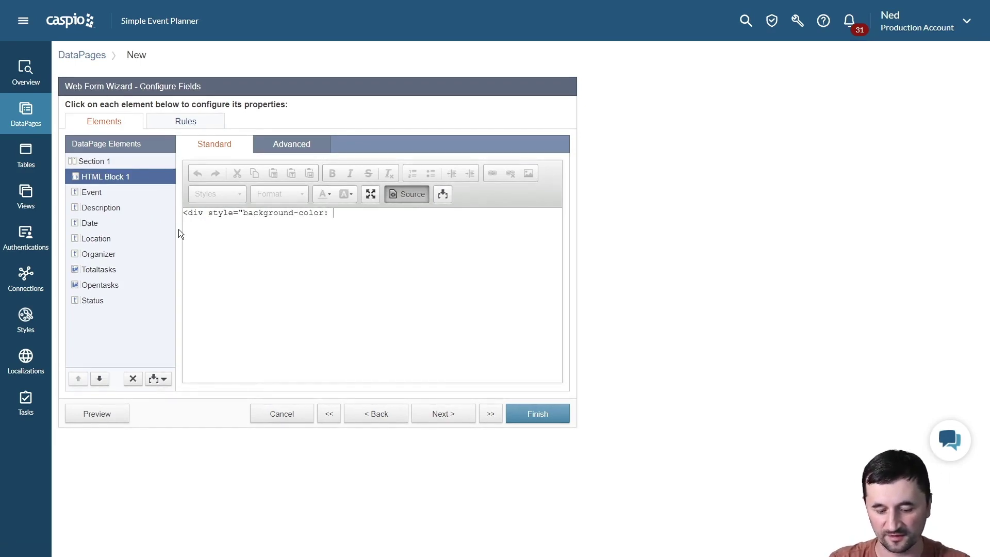
pyautogui.write('#000; color: #000; co')
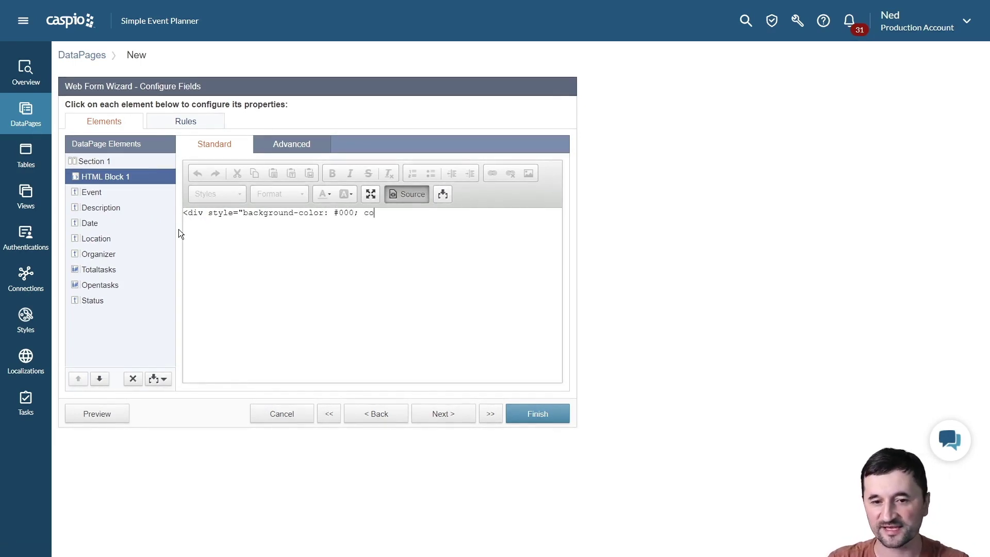
pyautogui.write('lor: #ff')
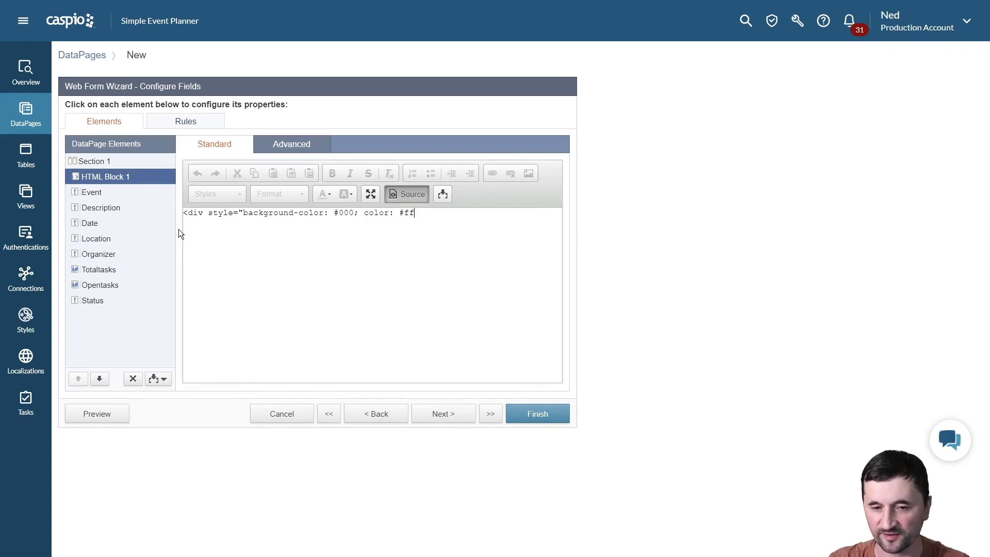
pyautogui.write('f; padding: ')
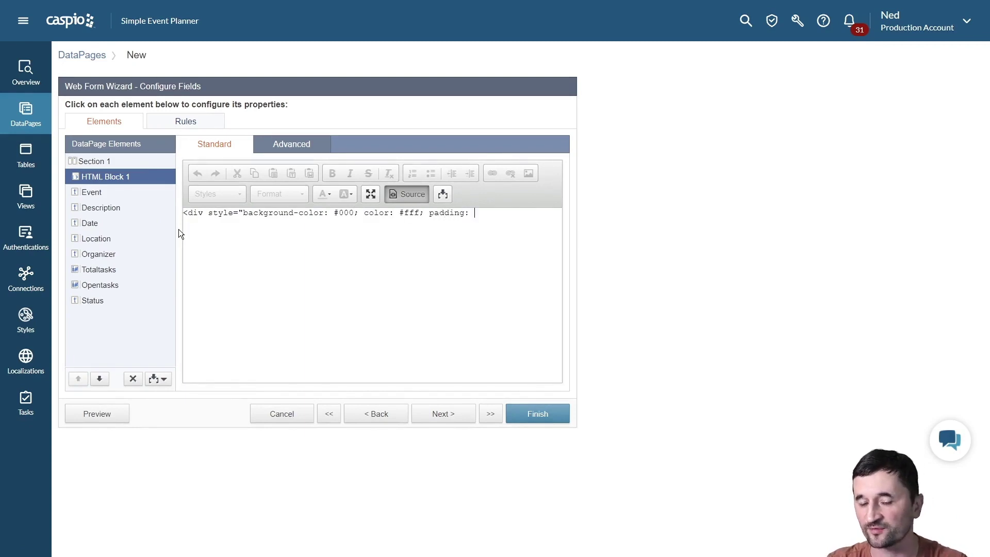
pyautogui.write('5p')
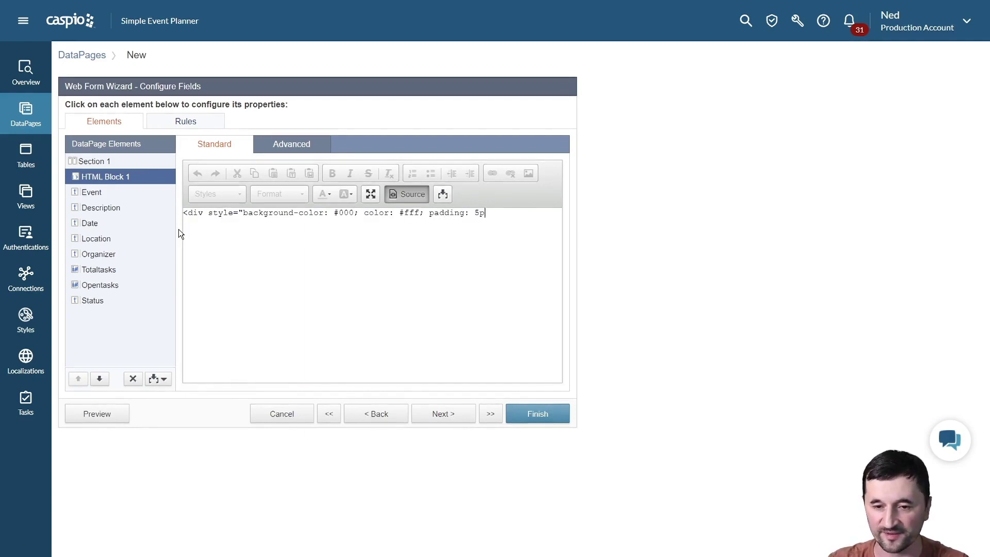
pyautogui.write('x 12')
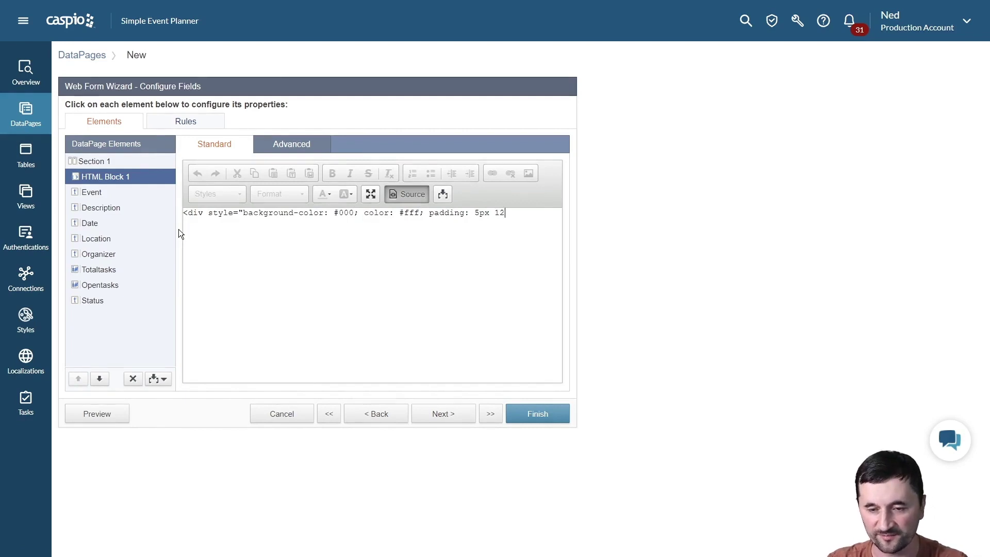
pyautogui.write('px; border')
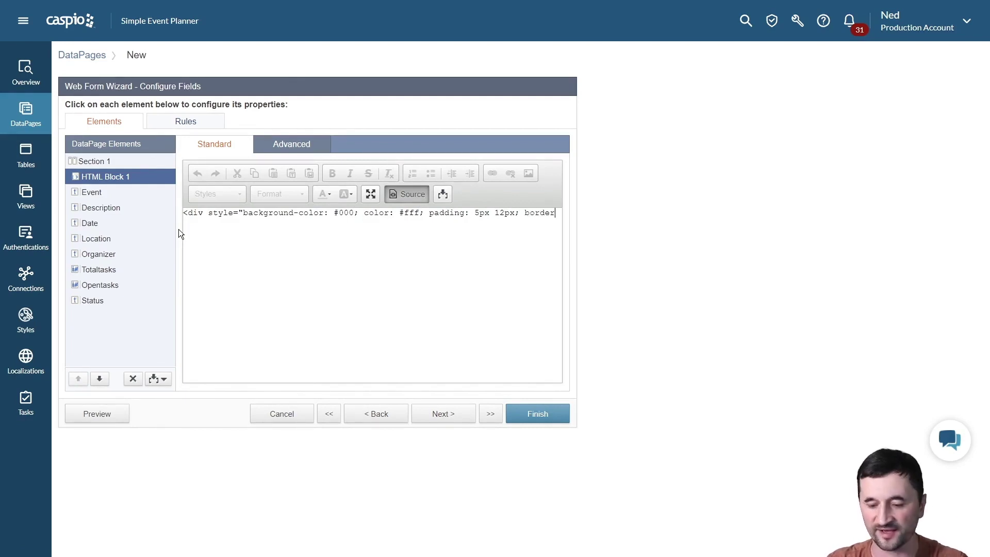
pyautogui.write('-radius: ')
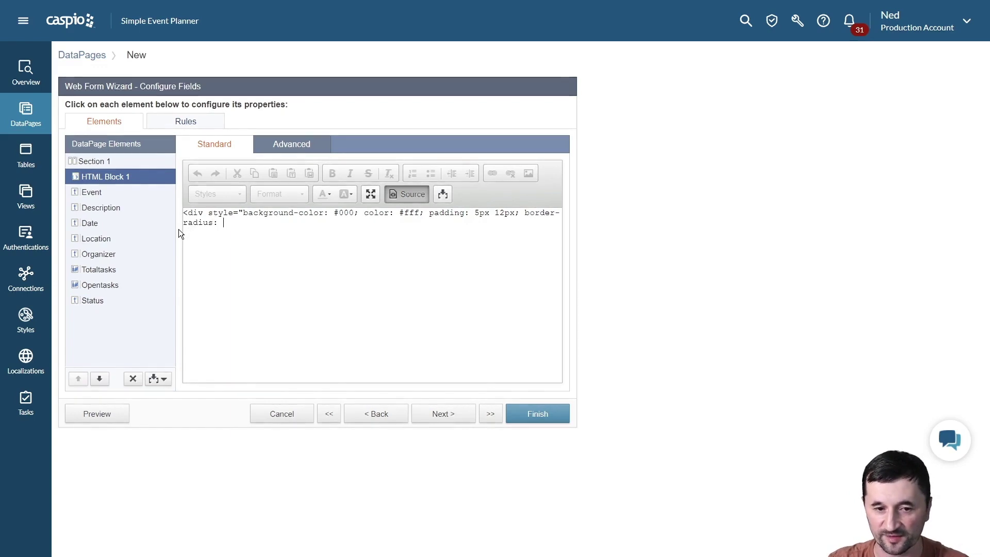
pyautogui.write('5px;')
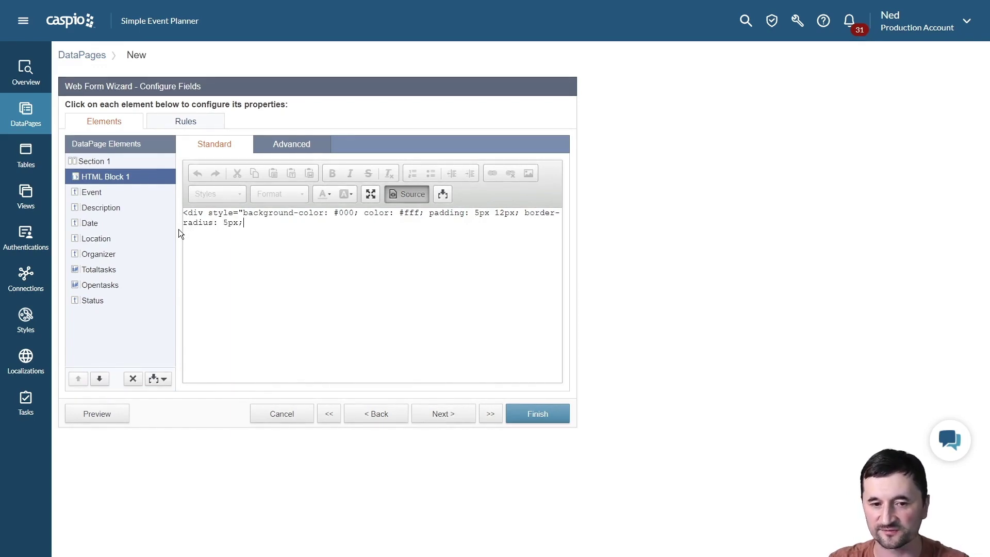
pyautogui.write('">')
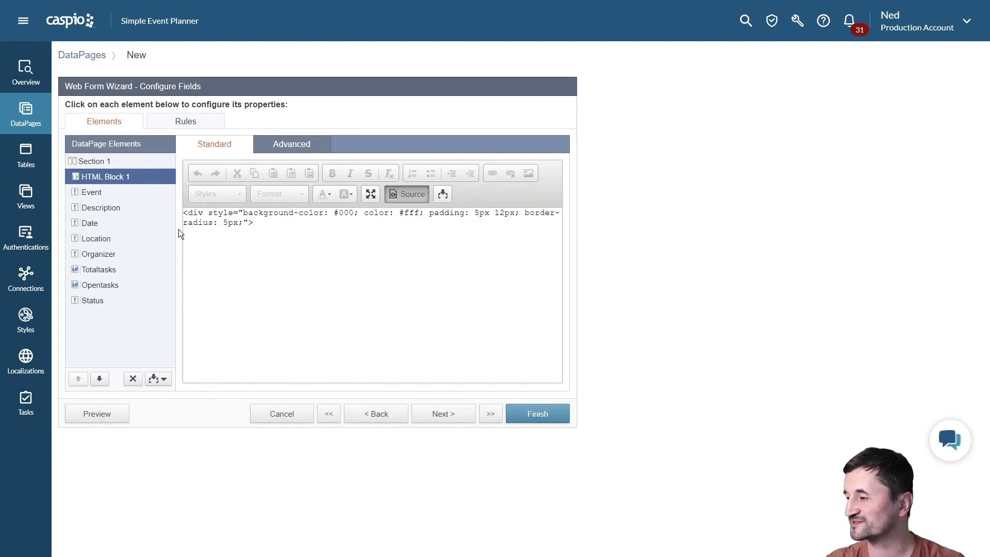
# Step: Add the text "Create a new event" inside the styled div and close it with </div>
pyautogui.write('Create a ne')
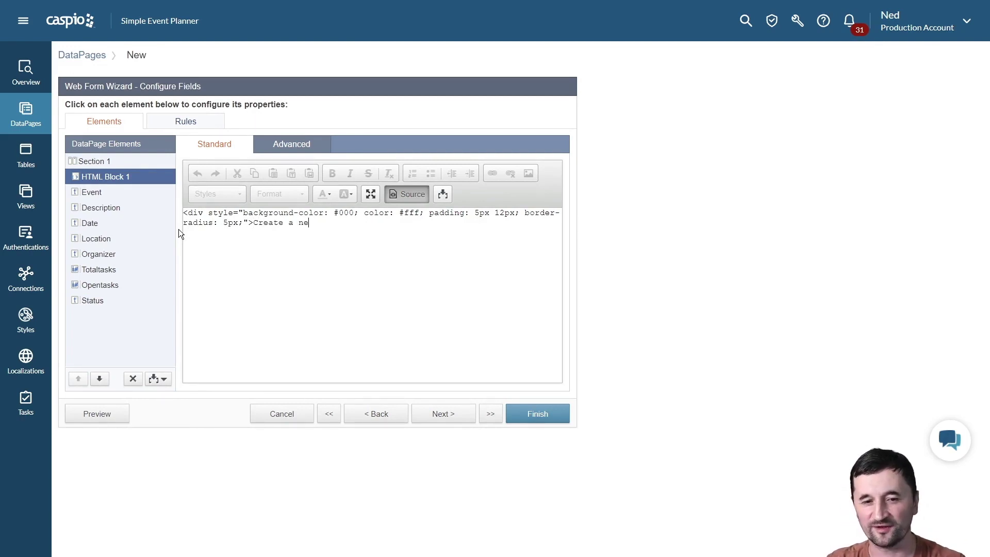
pyautogui.write('w event<')
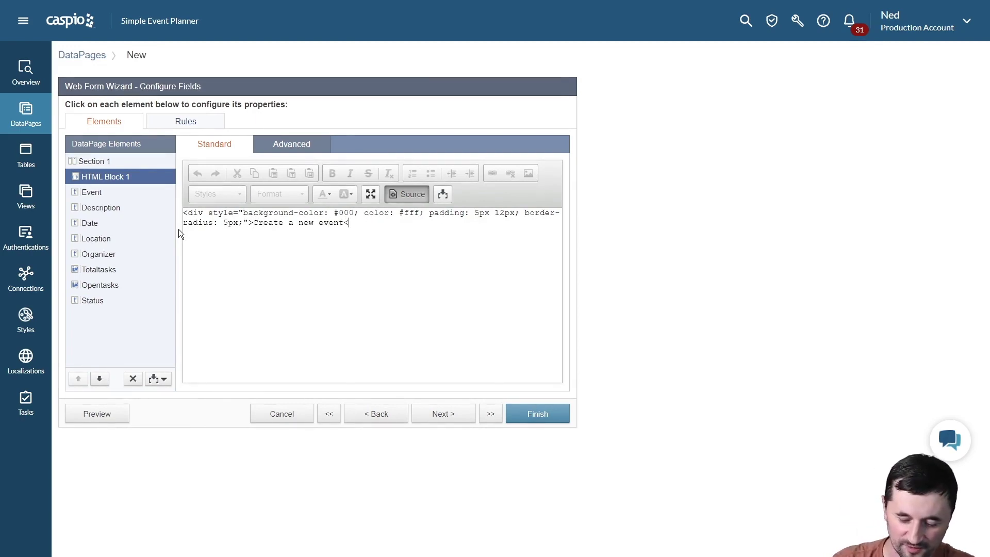
pyautogui.write('/di')
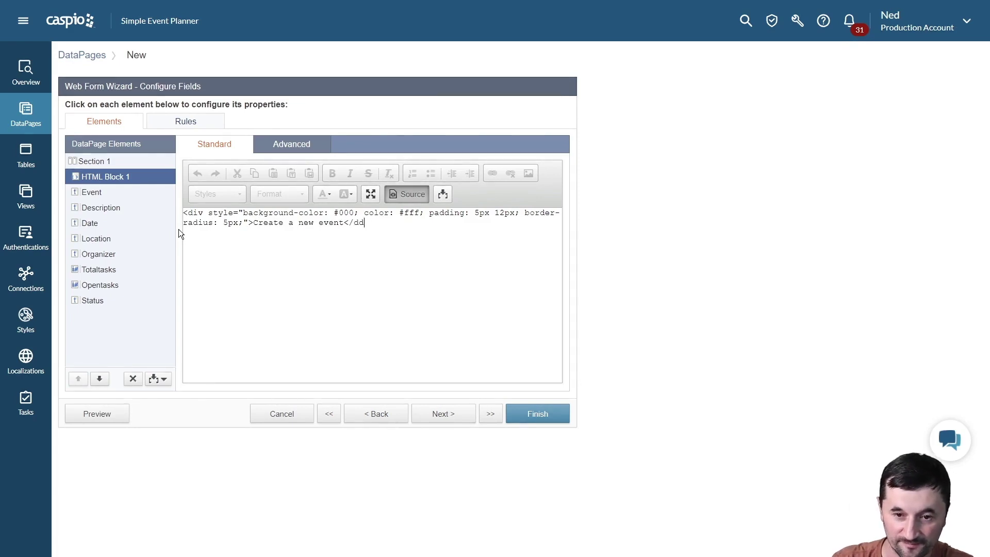
pyautogui.press('BackSpace')
pyautogui.write('iv>')
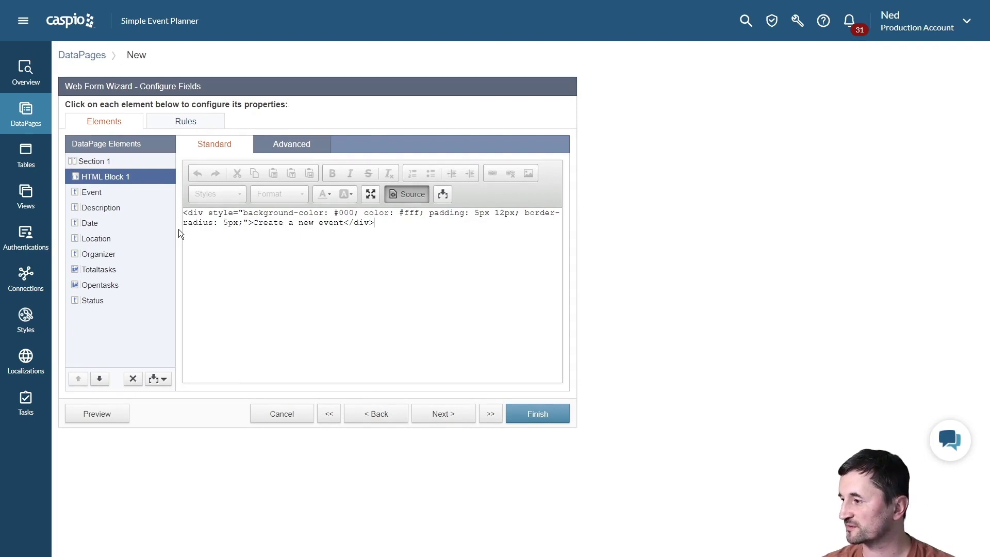
# Step: Check how the "Create a new event" header renders, then copy its complete div markup from the source code
pyautogui.click(407, 195)
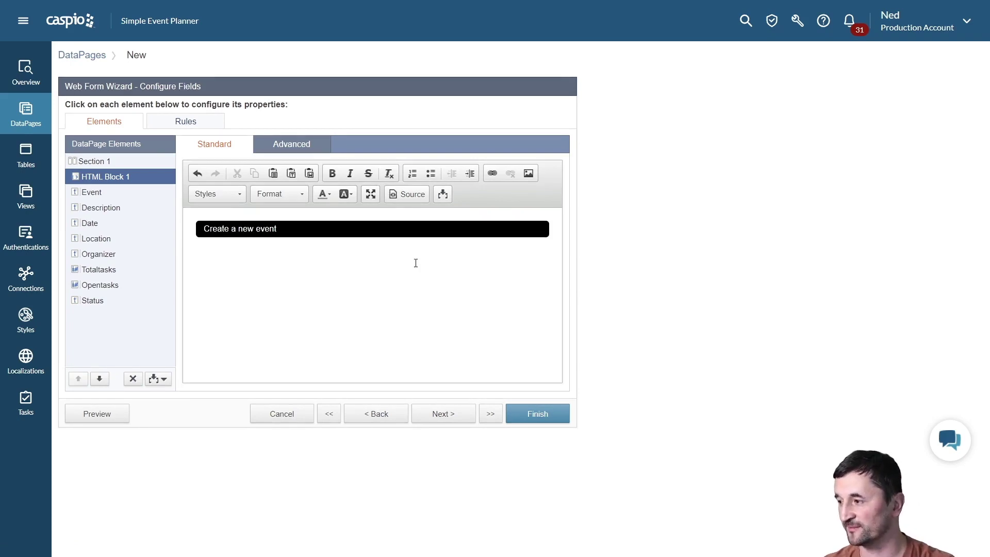
pyautogui.click(408, 195)
pyautogui.moveTo(395, 233); pyautogui.dragTo(191, 199)
pyautogui.hotkey('ctrl', 'c')
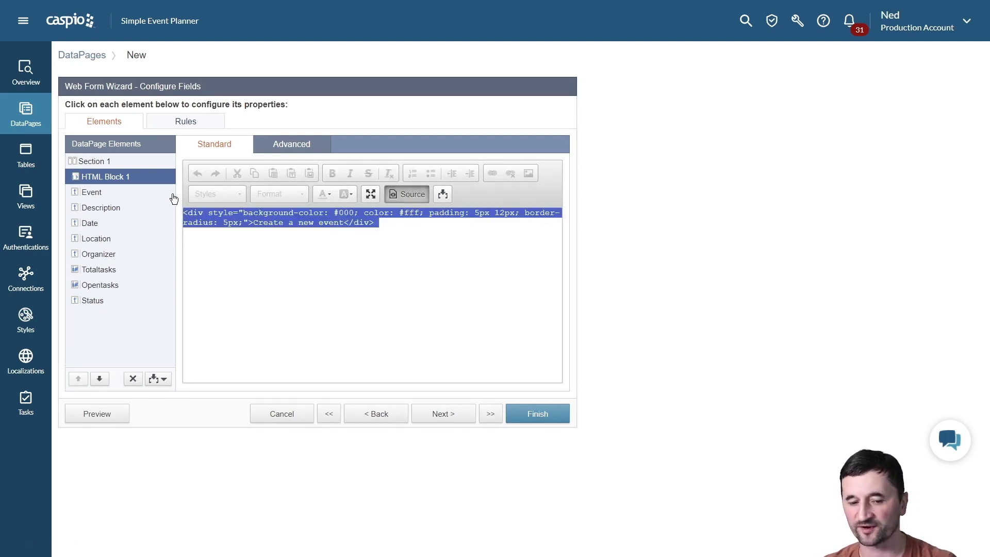
# Step: Insert a new HTML block above the Location field and paste the copied div markup into its source code
pyautogui.click(105, 242)
pyautogui.click(163, 380)
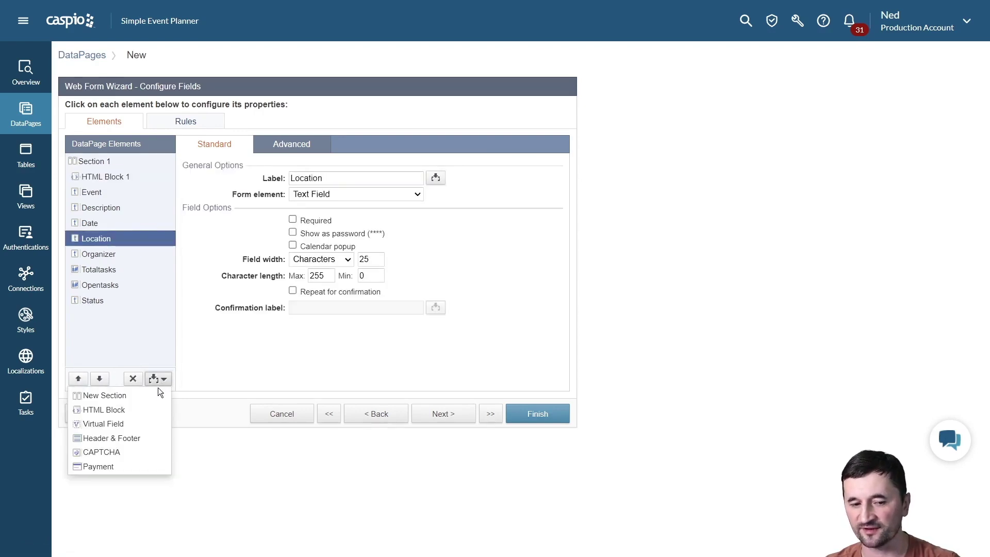
pyautogui.click(144, 410)
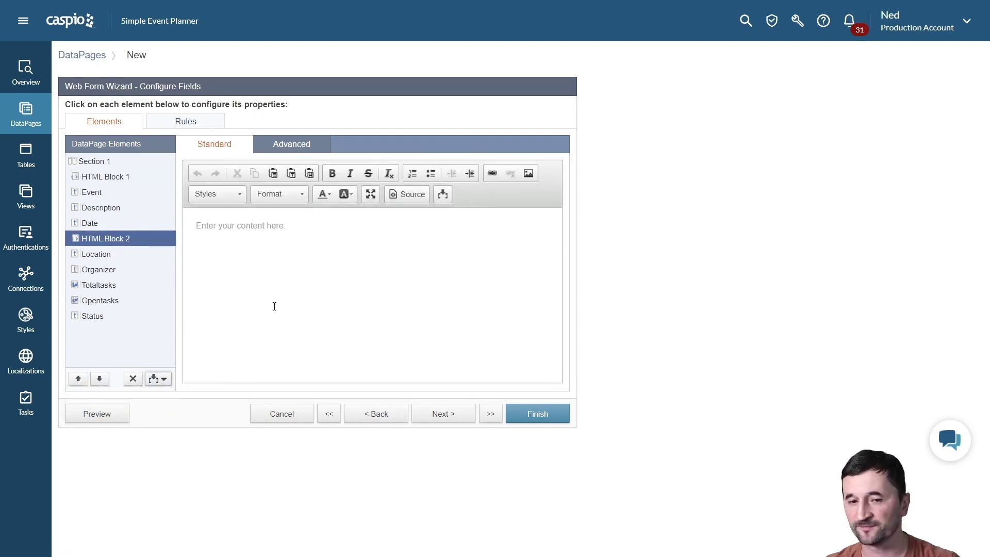
pyautogui.click(401, 194)
pyautogui.hotkey('ctrl', 'v')
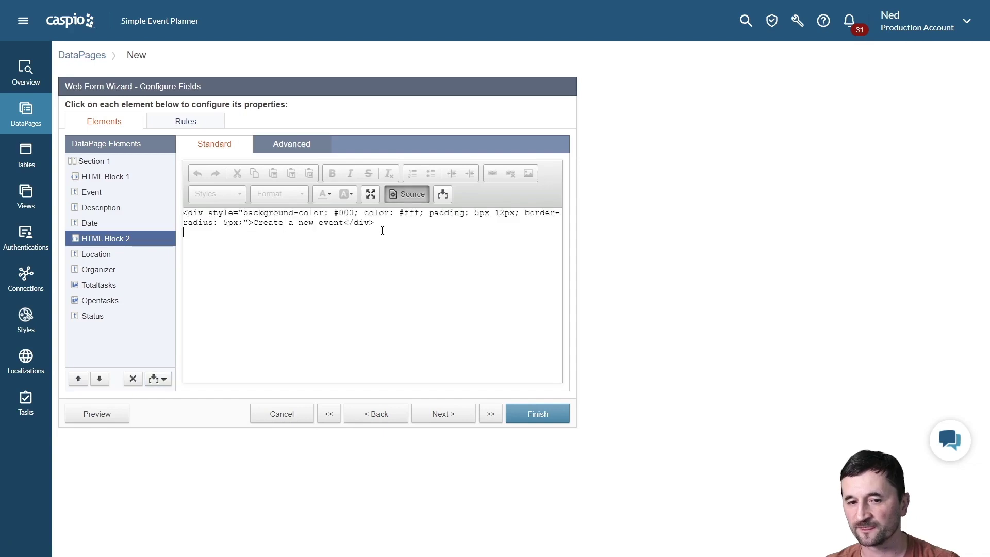
pyautogui.click(406, 195)
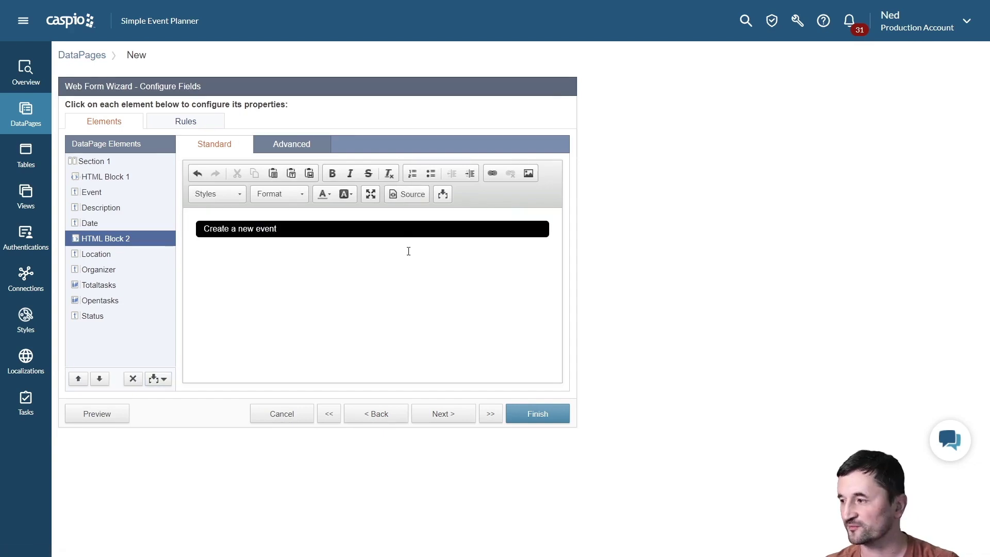
# Step: Replace the header text inside the new block's div with "Add a location" and preview the form
pyautogui.click(407, 194)
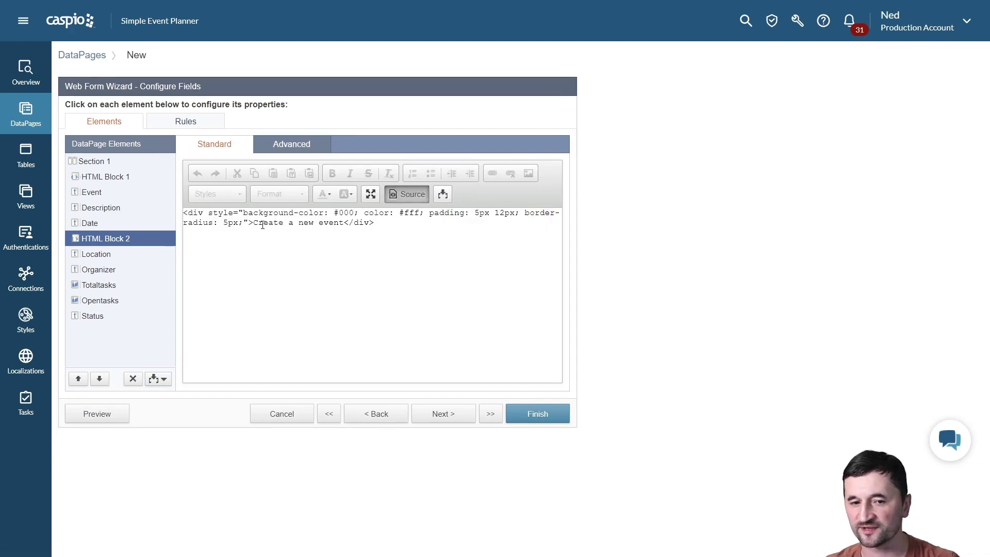
pyautogui.moveTo(253, 222); pyautogui.dragTo(346, 221)
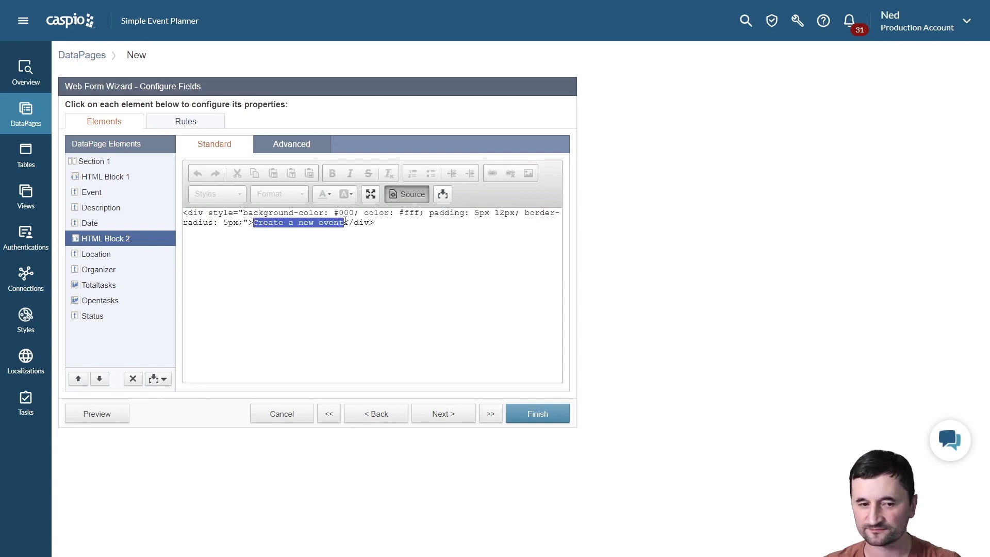
pyautogui.write('Add a location')
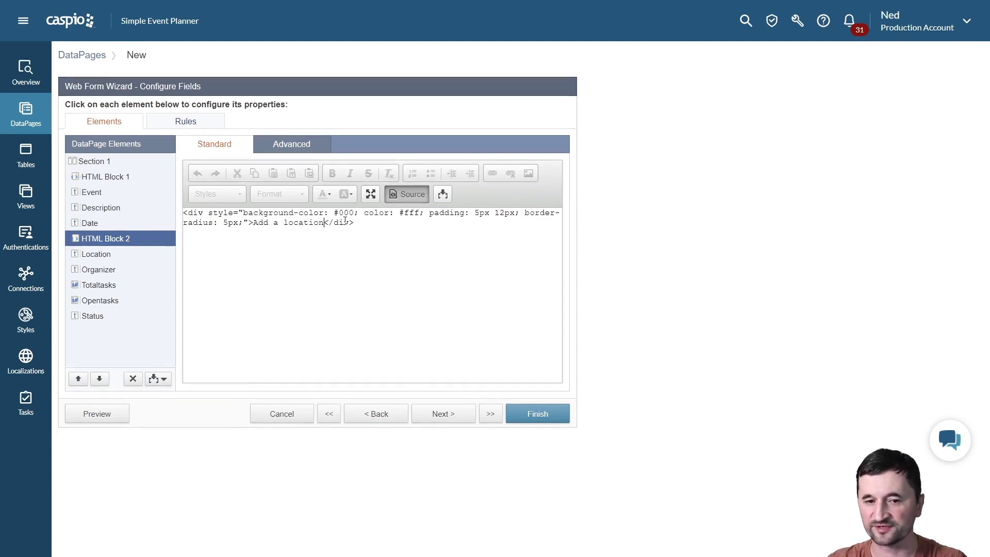
pyautogui.click(121, 415)
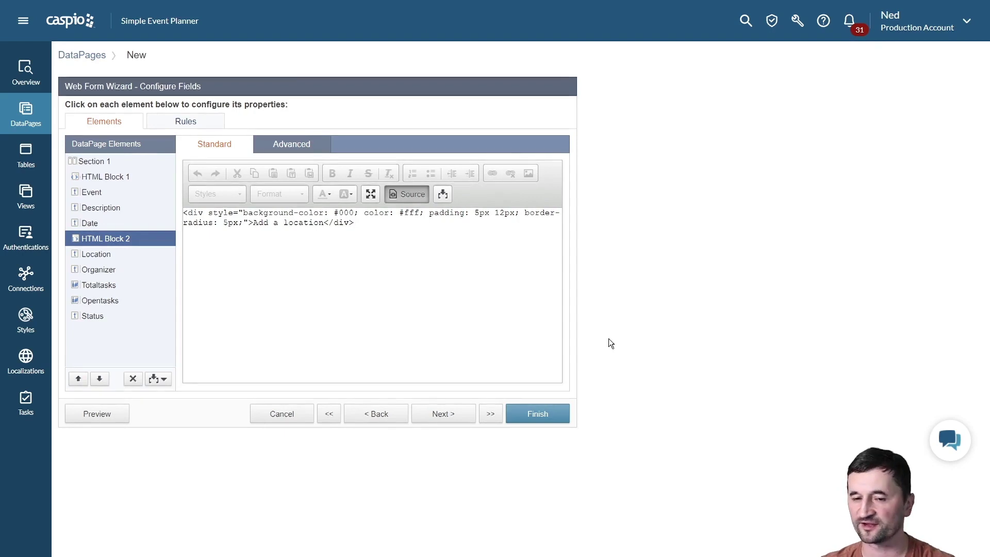
# Step: Finish the form wizard and enable deployment for the "Create a new event" DataPage
pyautogui.click(544, 413)
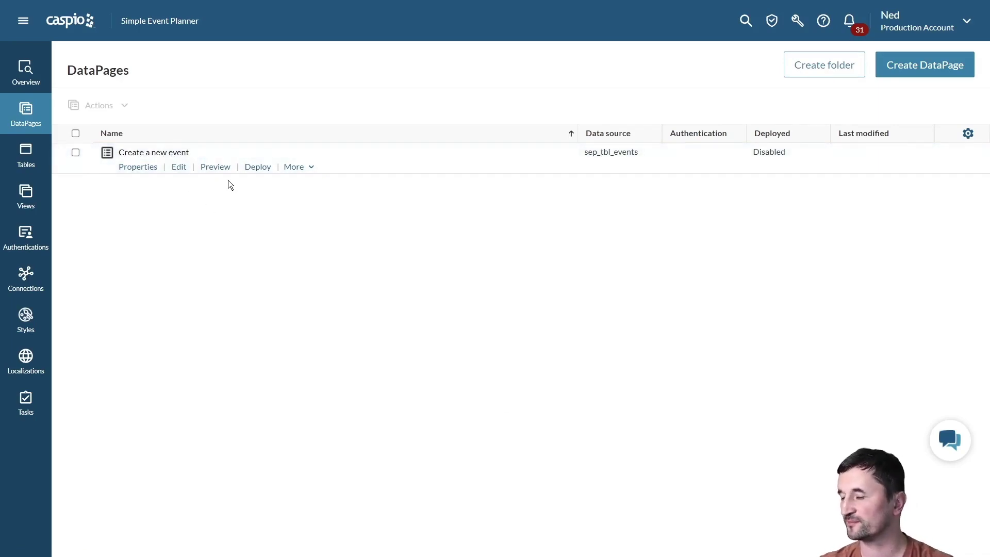
pyautogui.click(258, 167)
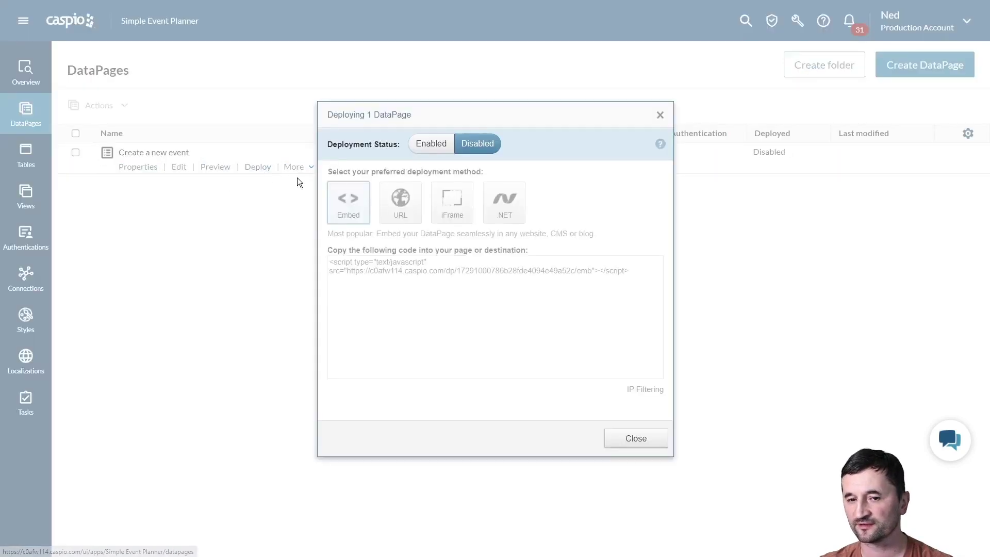
pyautogui.click(431, 147)
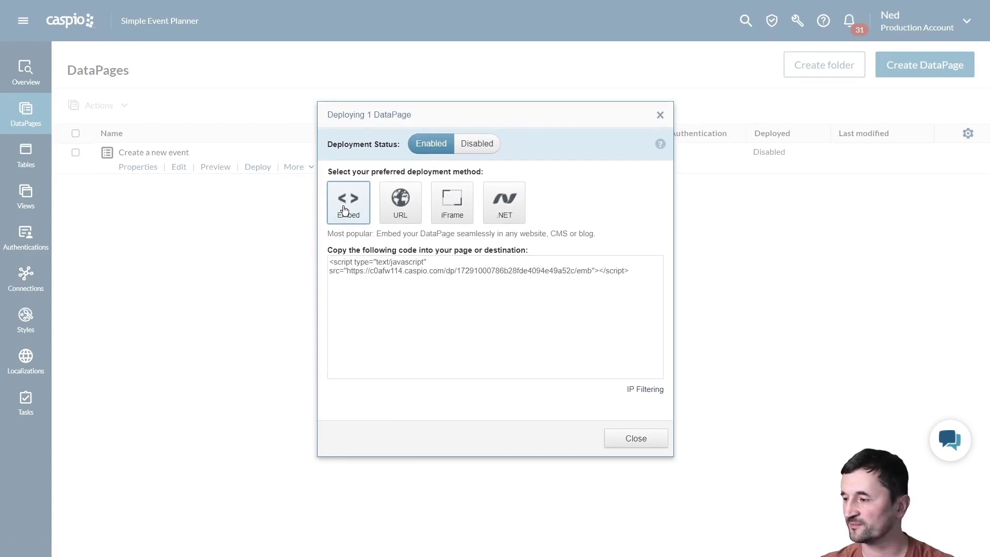
# Step: Copy the DataPage's Embed deployment script
pyautogui.click(405, 267)
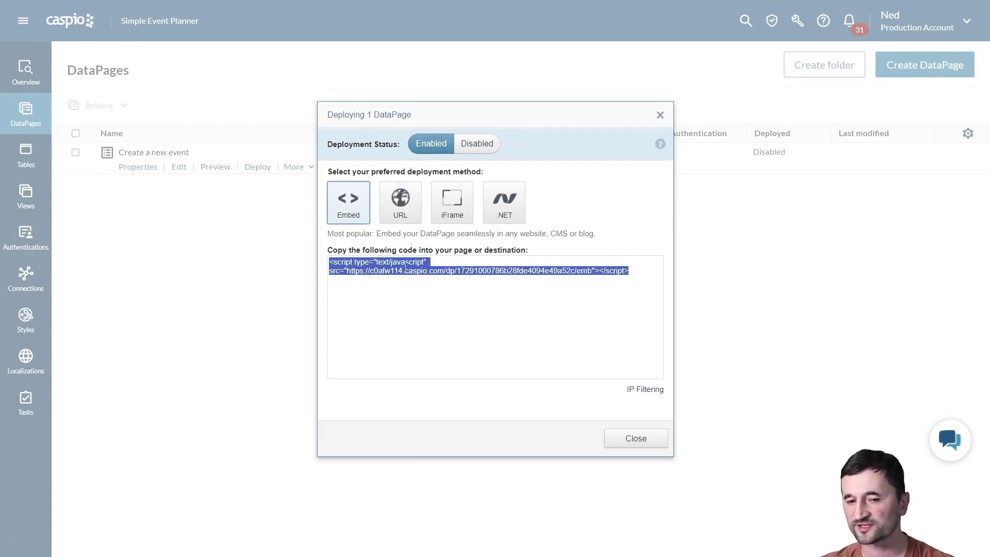
pyautogui.rightClick(405, 267)
pyautogui.click(417, 274)
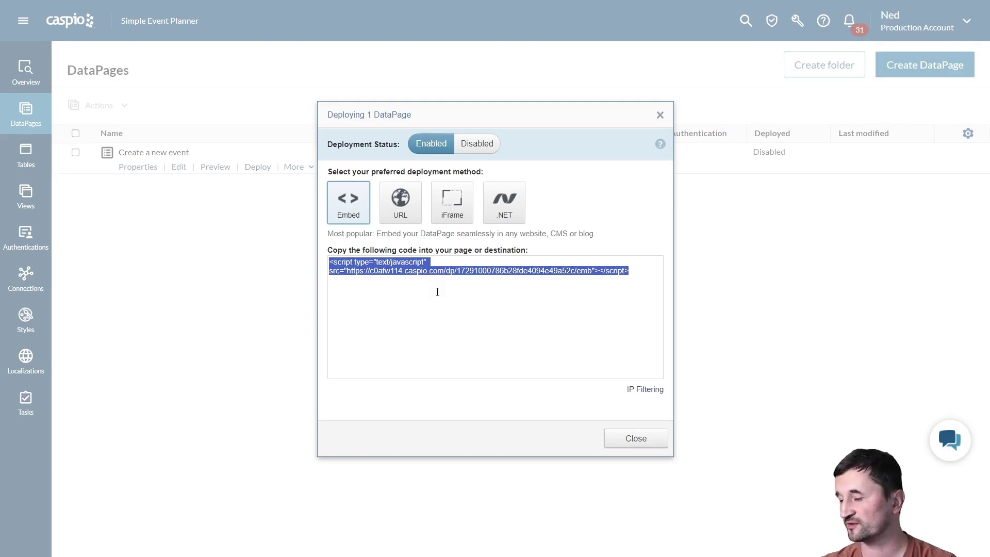
# Step: Review the URL, iFrame and .NET deployment codes of the DataPage and close the deployment dialog
pyautogui.click(406, 220)
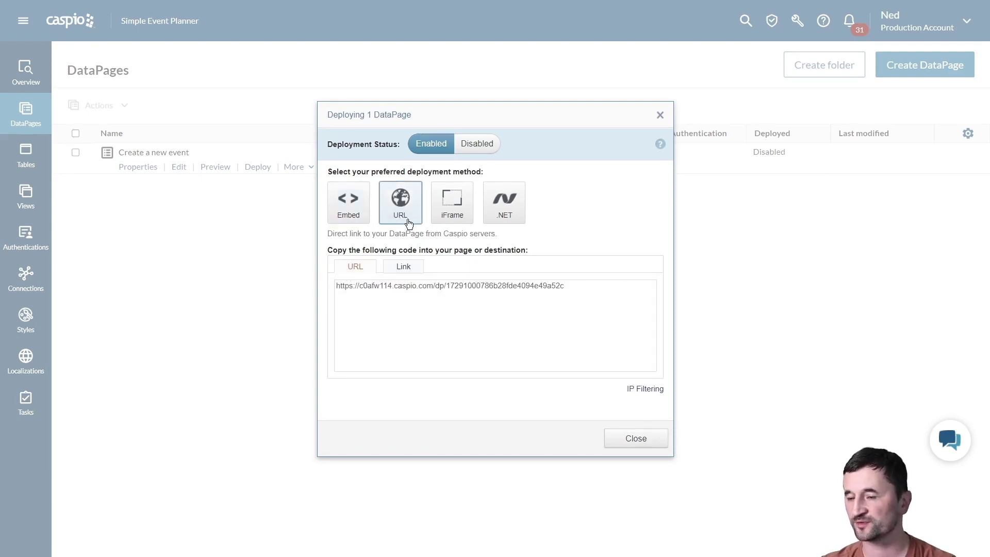
pyautogui.click(451, 220)
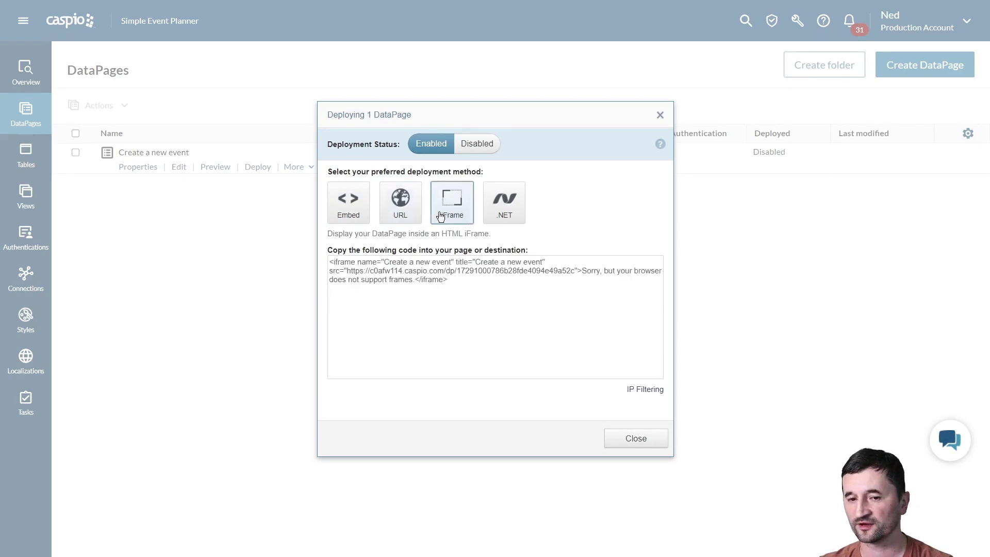
pyautogui.click(503, 220)
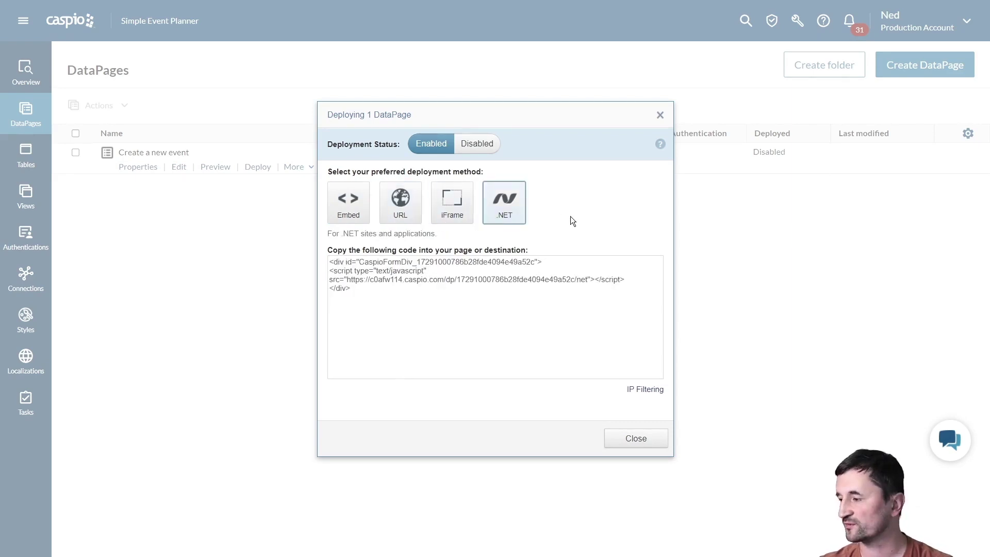
pyautogui.click(635, 438)
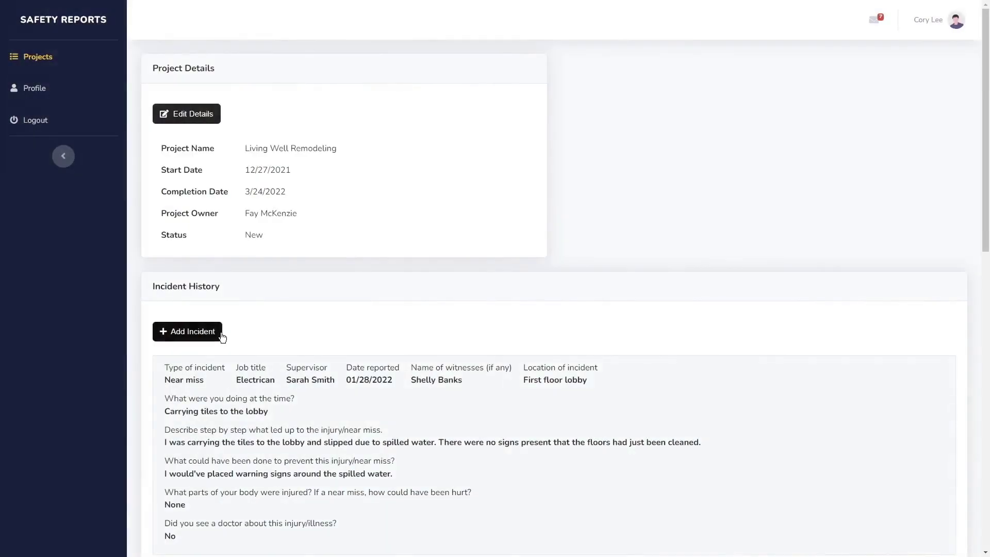
# Step: Switch to the Safety Reports app and open the form for adding an incident to the project
pyautogui.click(221, 333)
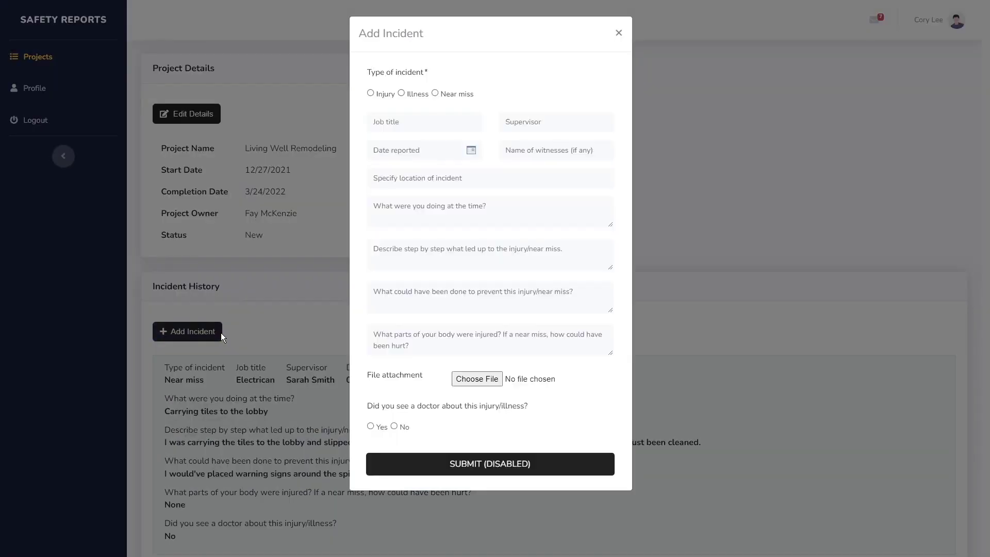